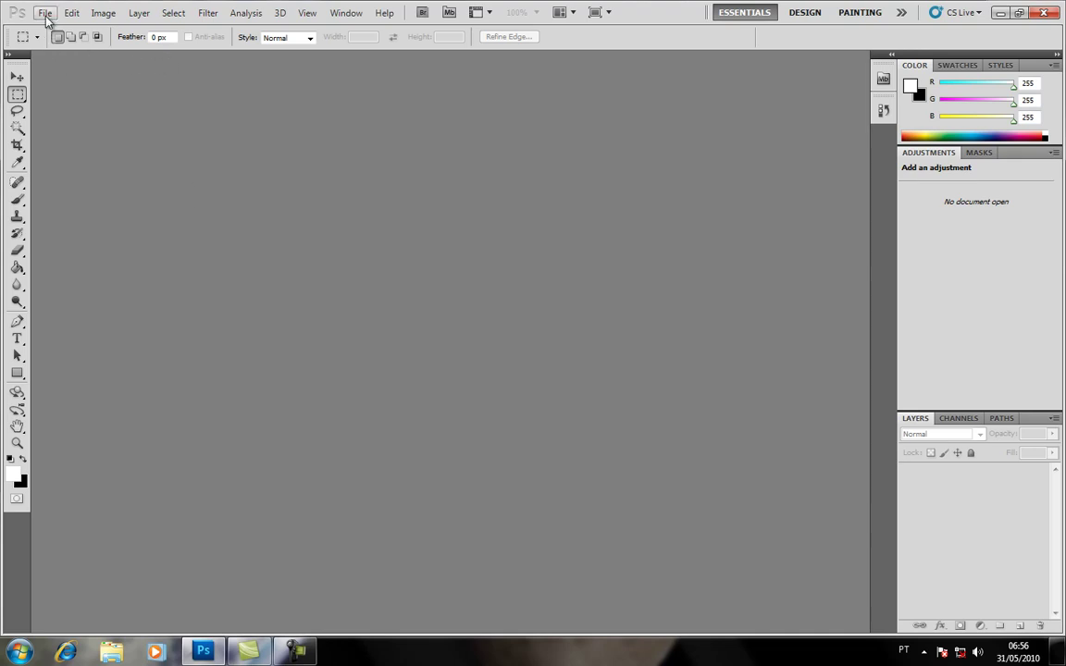
# Open 'Aneis de Casamento (18).png' from the Atomus - PSD folder
pyautogui.click(45, 13)
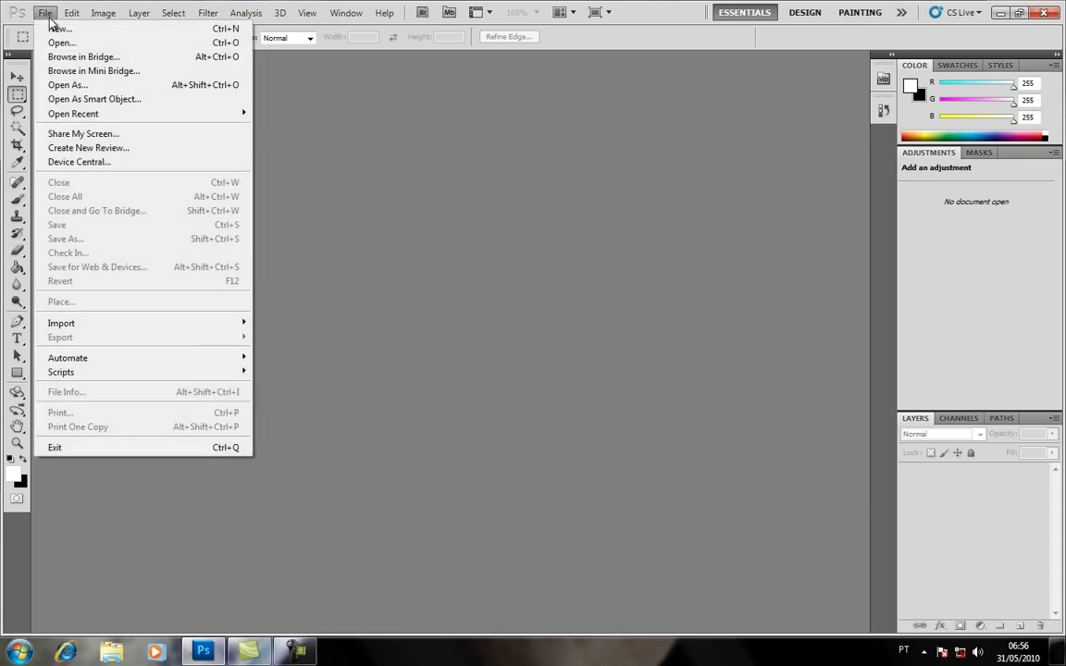
pyautogui.click(57, 43)
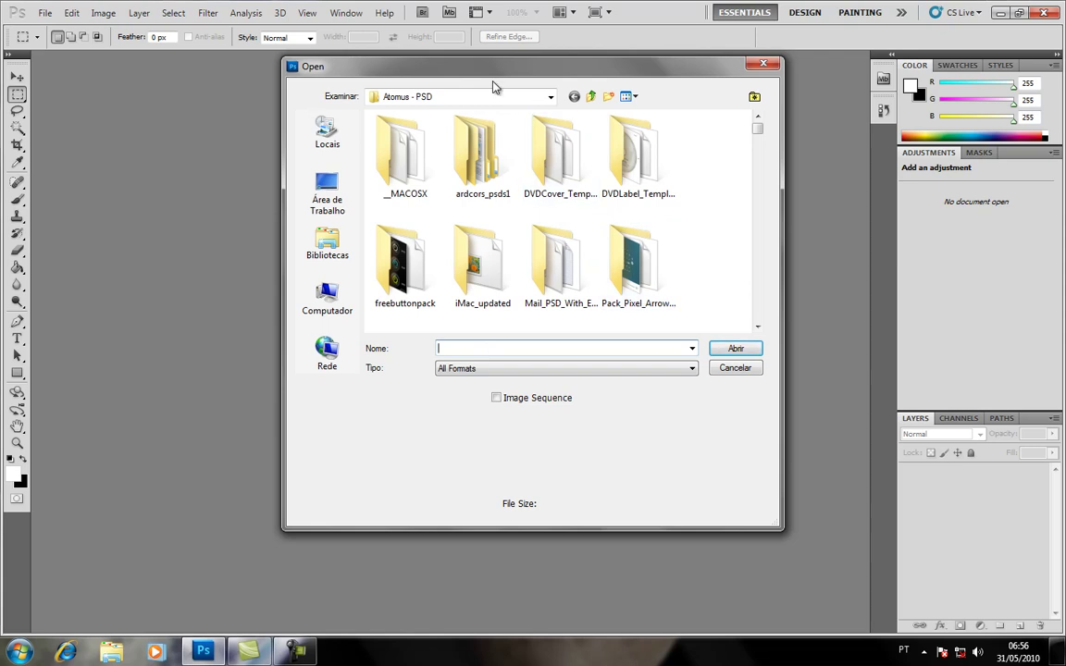
pyautogui.click(630, 263)
pyautogui.scroll(-3, 626, 268)
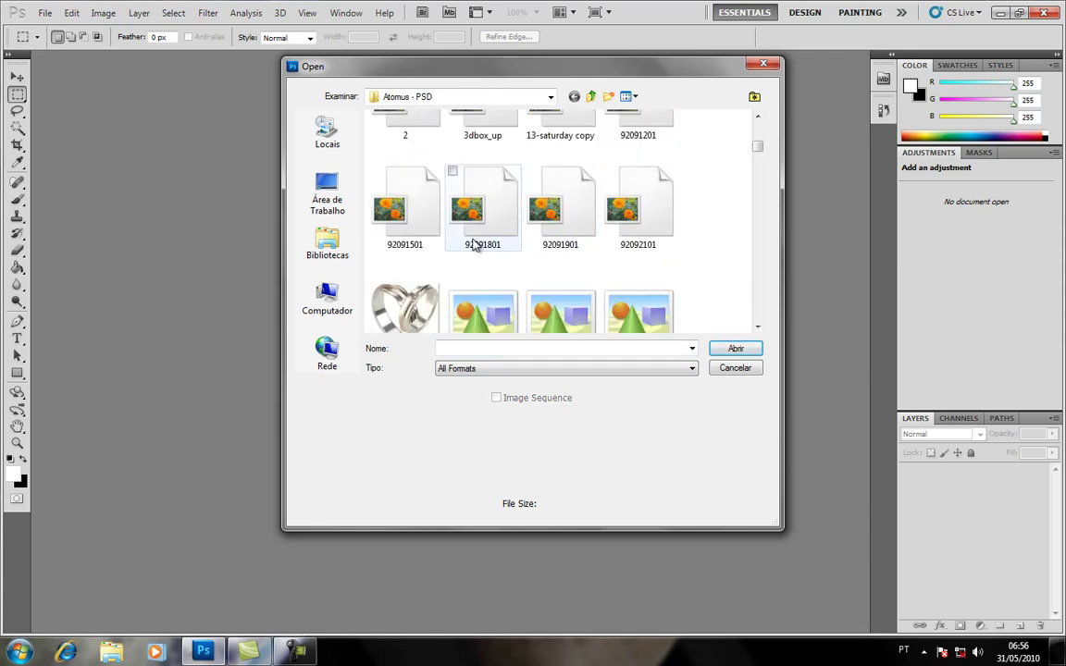
pyautogui.scroll(-3, 474, 244)
pyautogui.scroll(-3, 558, 274)
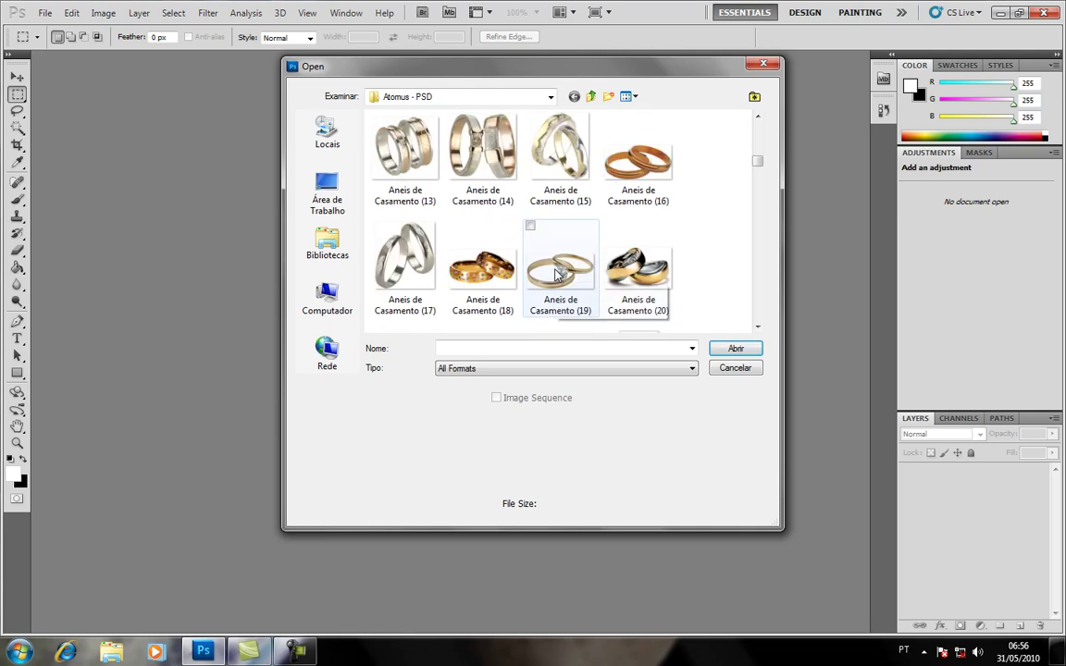
pyautogui.scroll(-5, 558, 274)
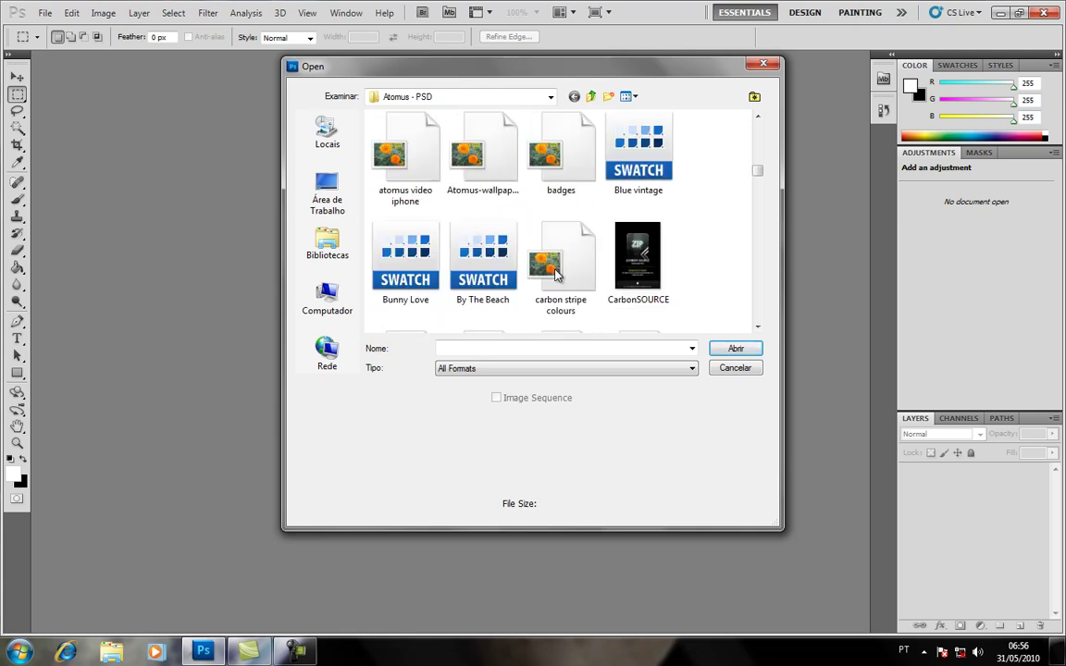
pyautogui.scroll(5, 555, 271)
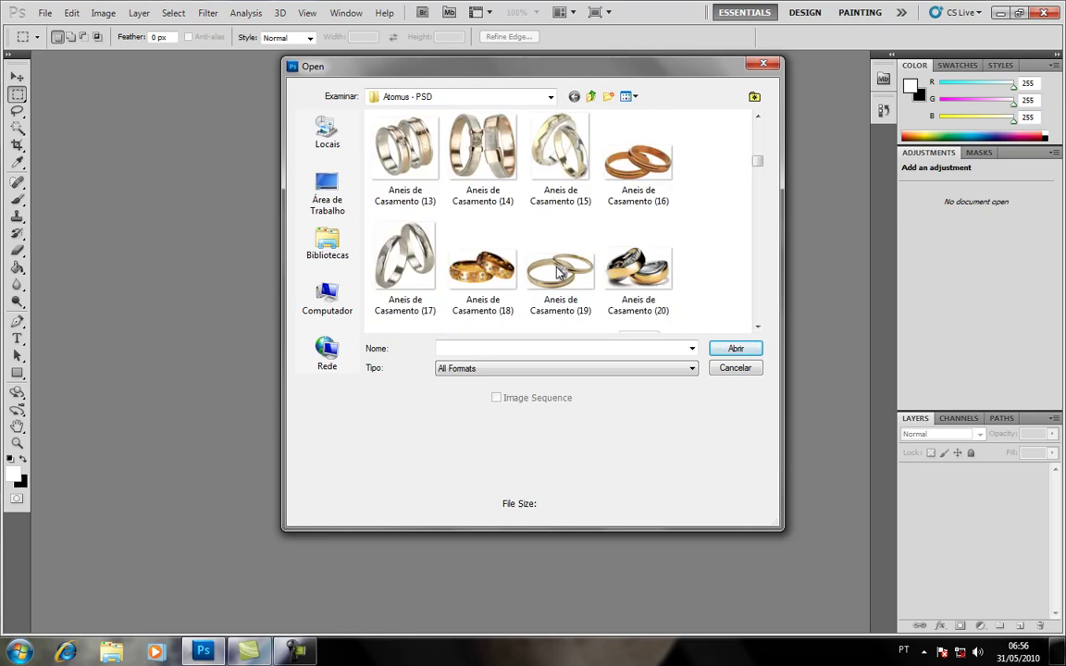
pyautogui.doubleClick(480, 269)
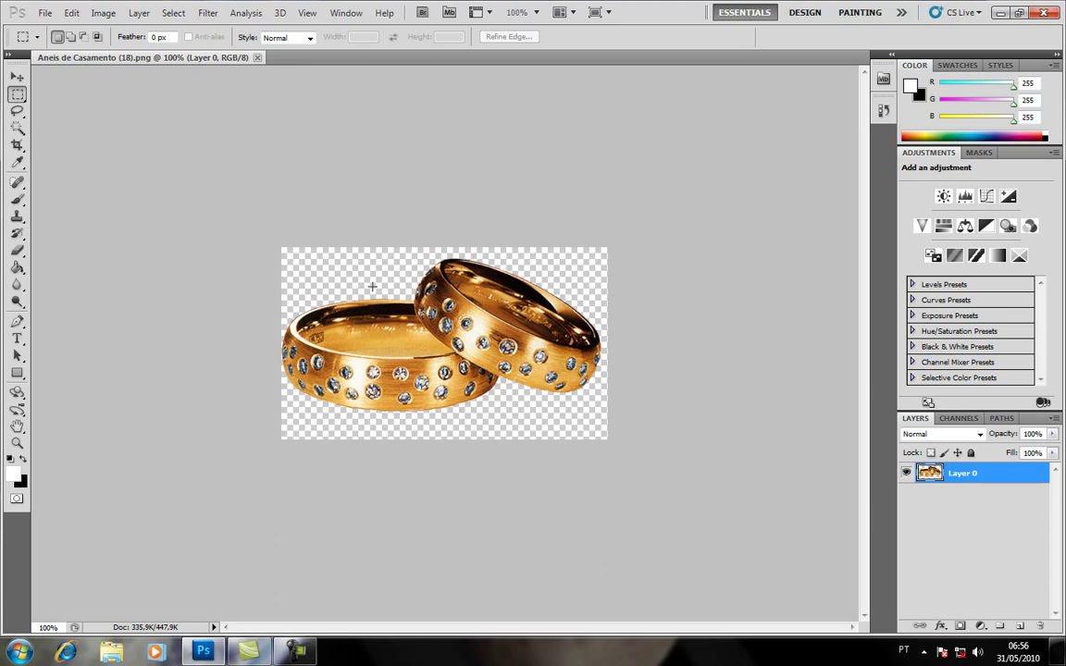
# Swap the swatches so black is the foreground colour and white the background
pyautogui.click(24, 462)
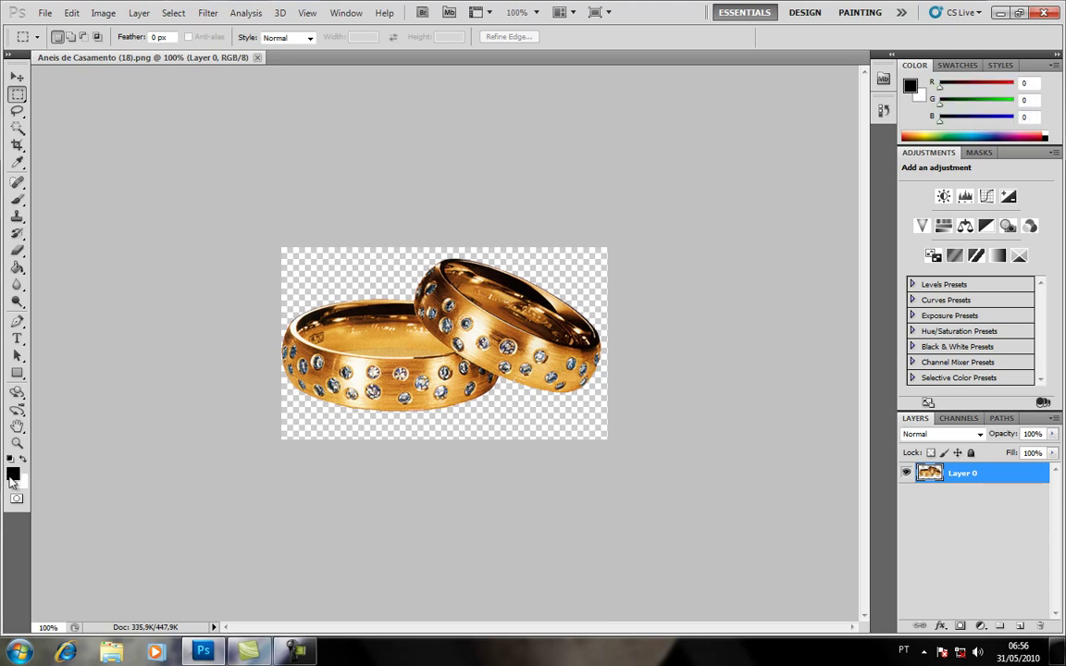
# Paint Bucket the transparent background and leftover light specks around the rings black
pyautogui.click(17, 267)
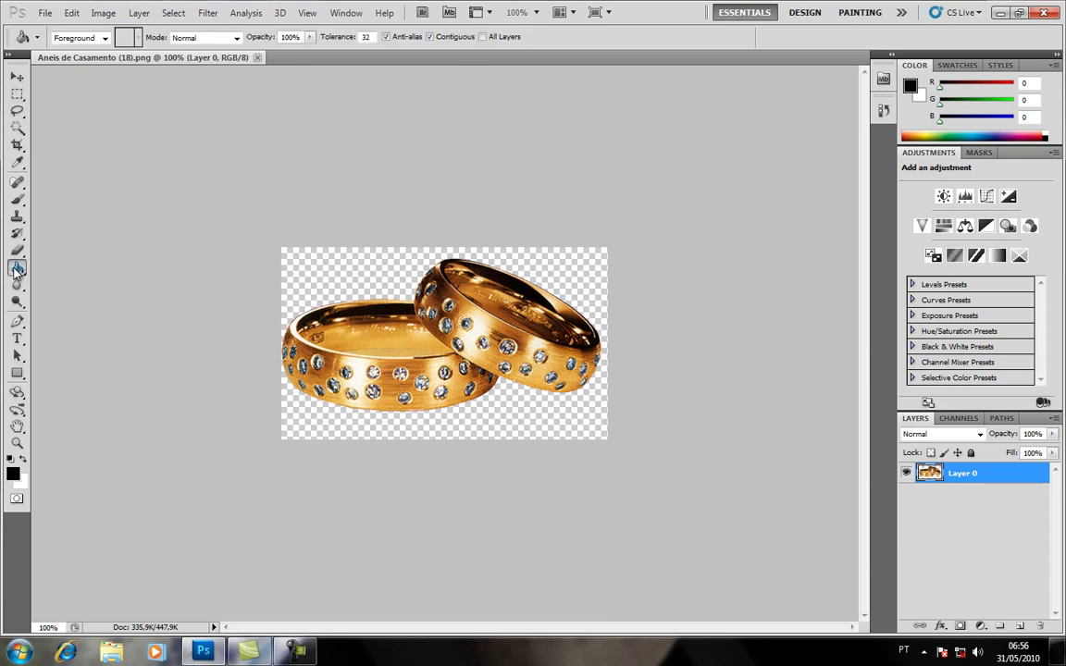
pyautogui.click(289, 269)
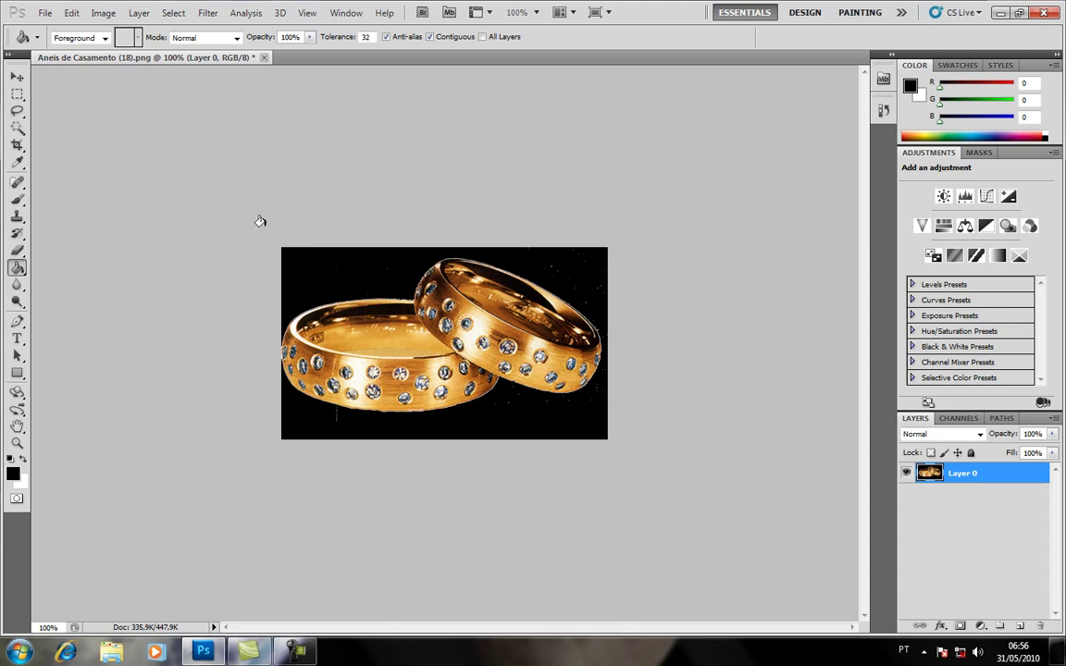
pyautogui.click(551, 272)
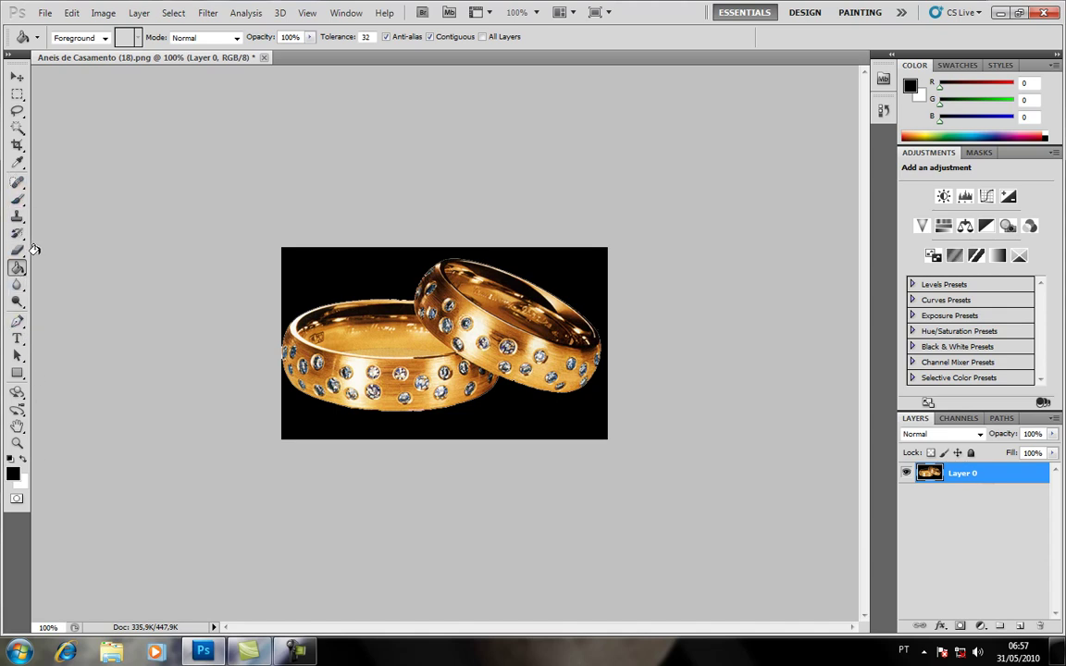
# At 200% zoom, Paint Bucket the light fringe pixels along the ring edges black, dismissing the warning
pyautogui.click(18, 444)
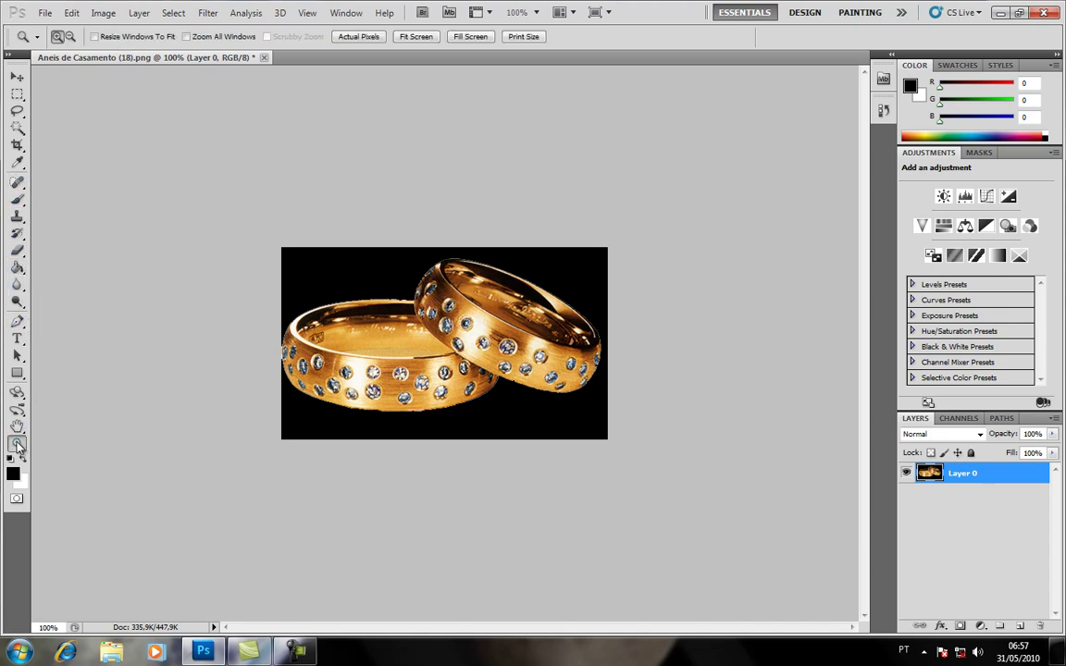
pyautogui.click(461, 318)
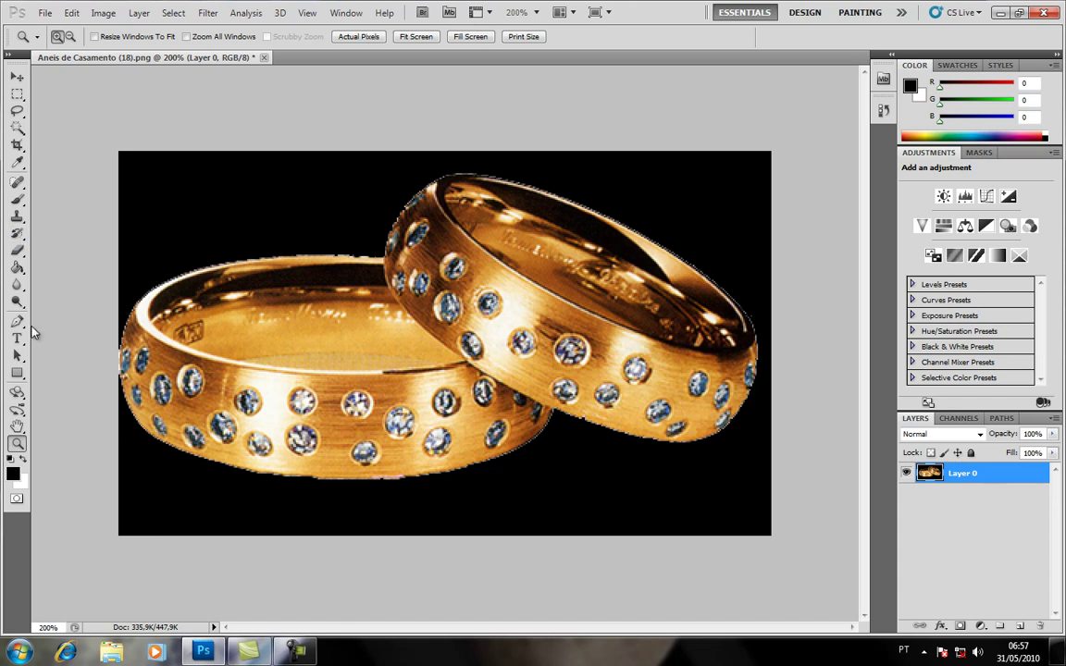
pyautogui.click(18, 269)
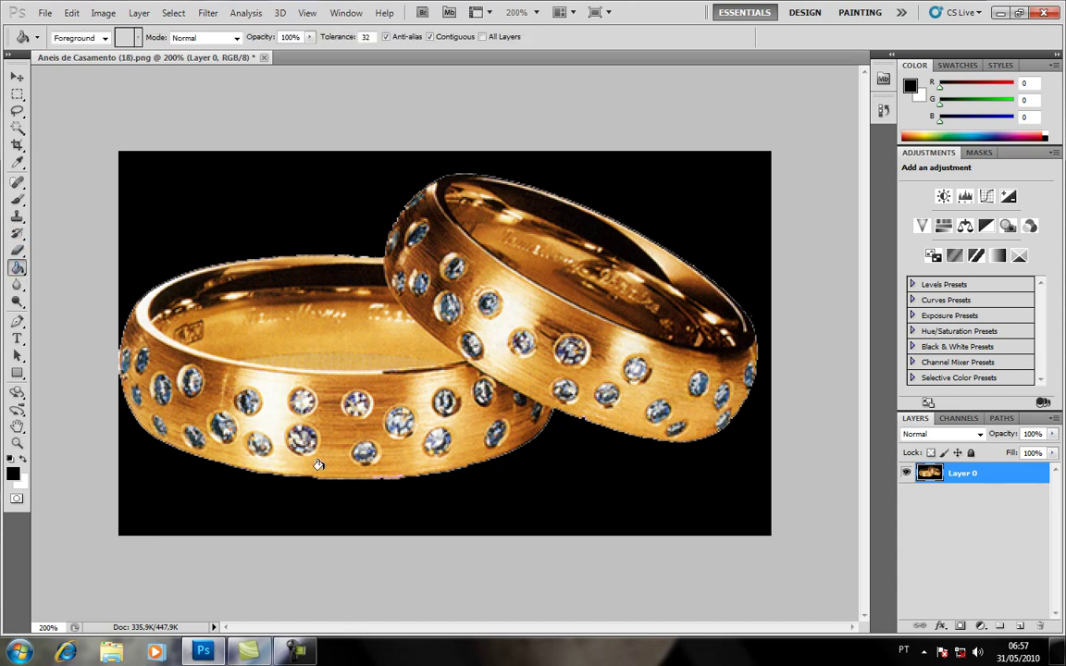
pyautogui.click(380, 474)
pyautogui.click(375, 475)
pyautogui.click(386, 474)
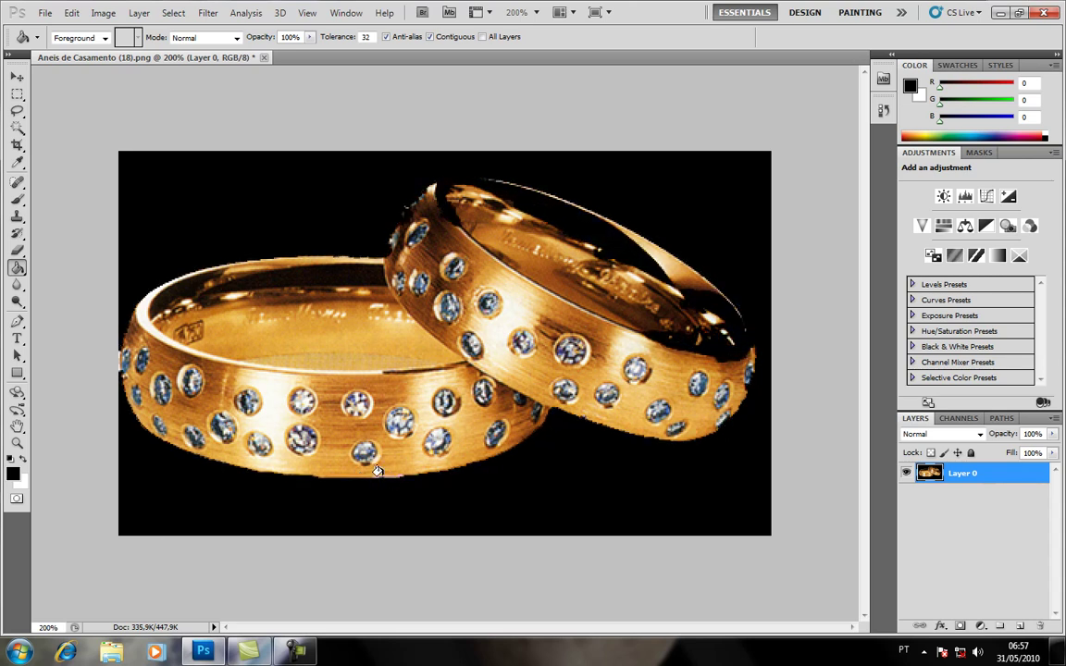
pyautogui.click(371, 475)
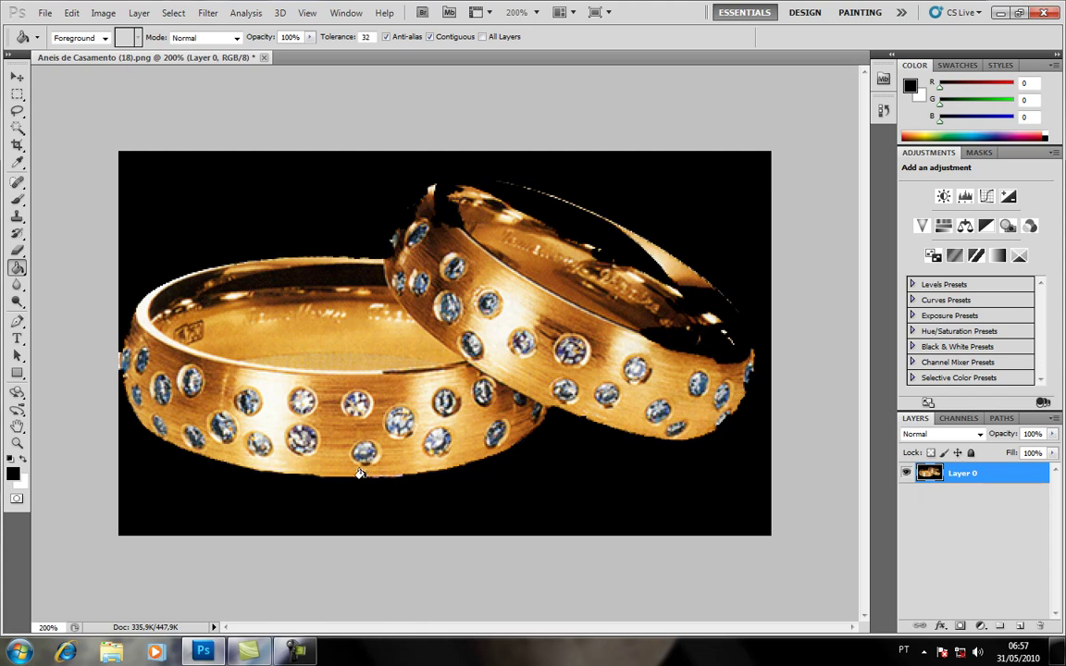
pyautogui.click(368, 473)
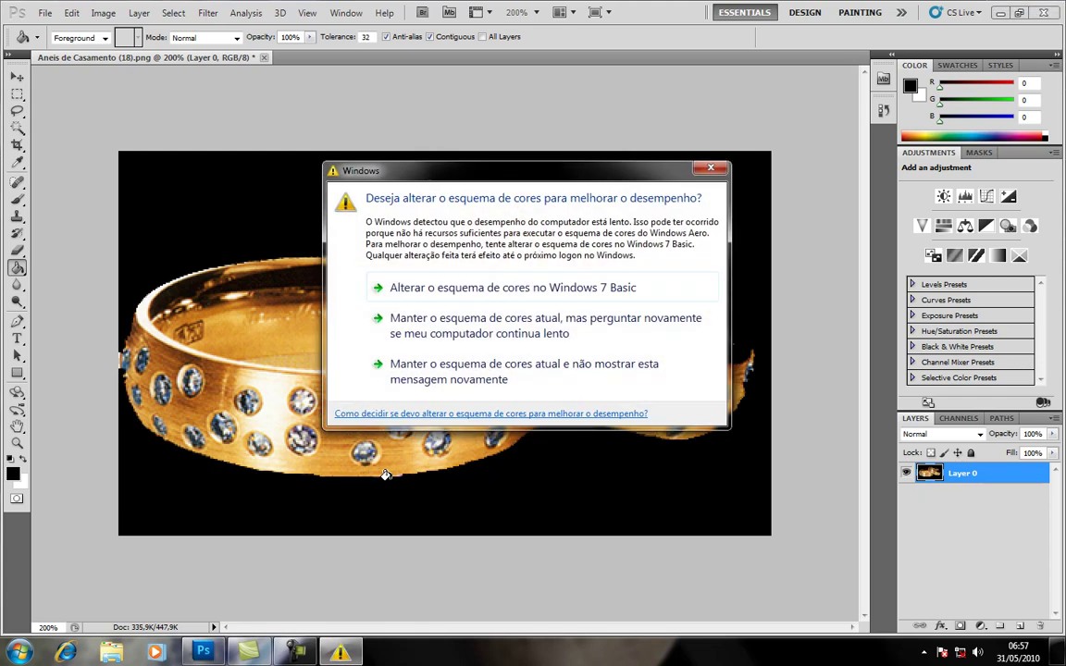
pyautogui.click(506, 369)
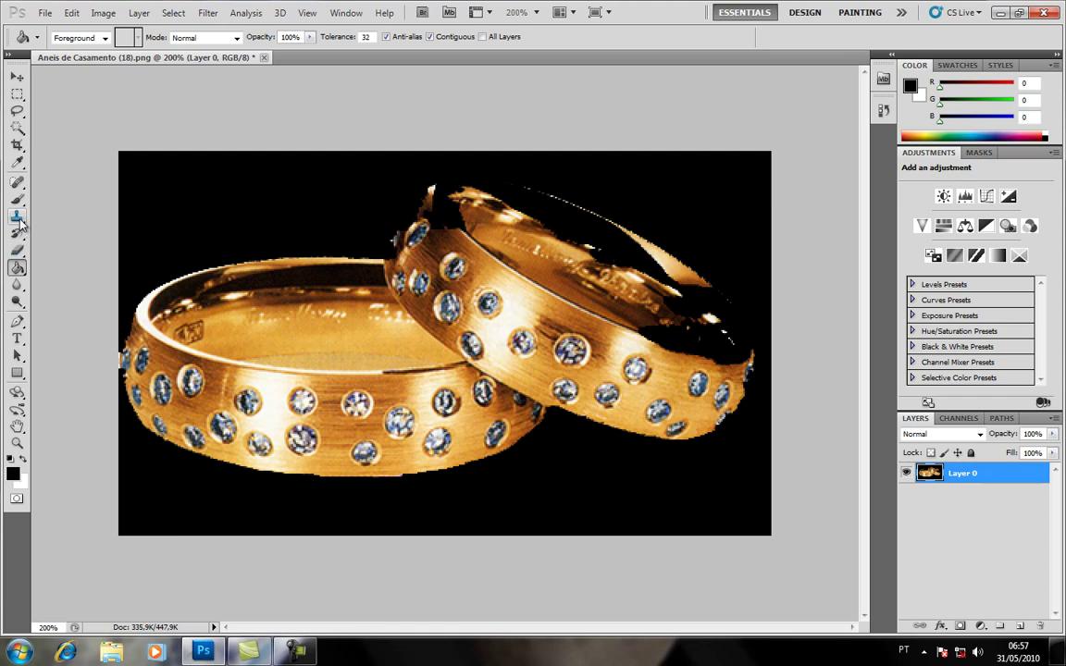
# Clone Stamp black background over rough spots below and along the rings' lower edges
pyautogui.click(17, 216)
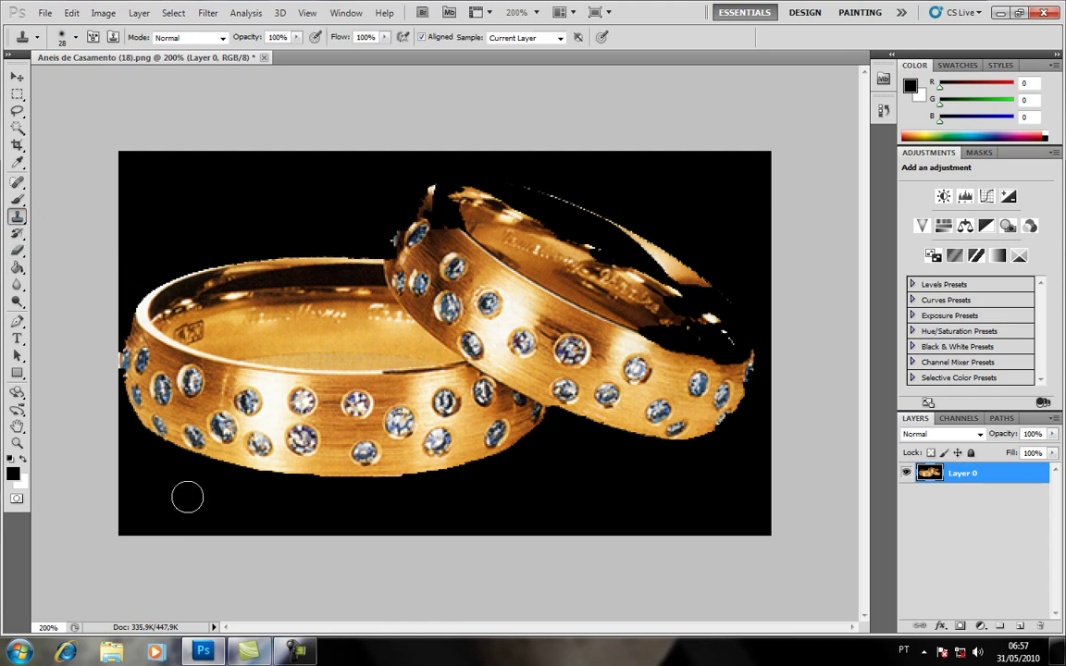
pyautogui.moveTo(124, 409); pyautogui.dragTo(153, 454)
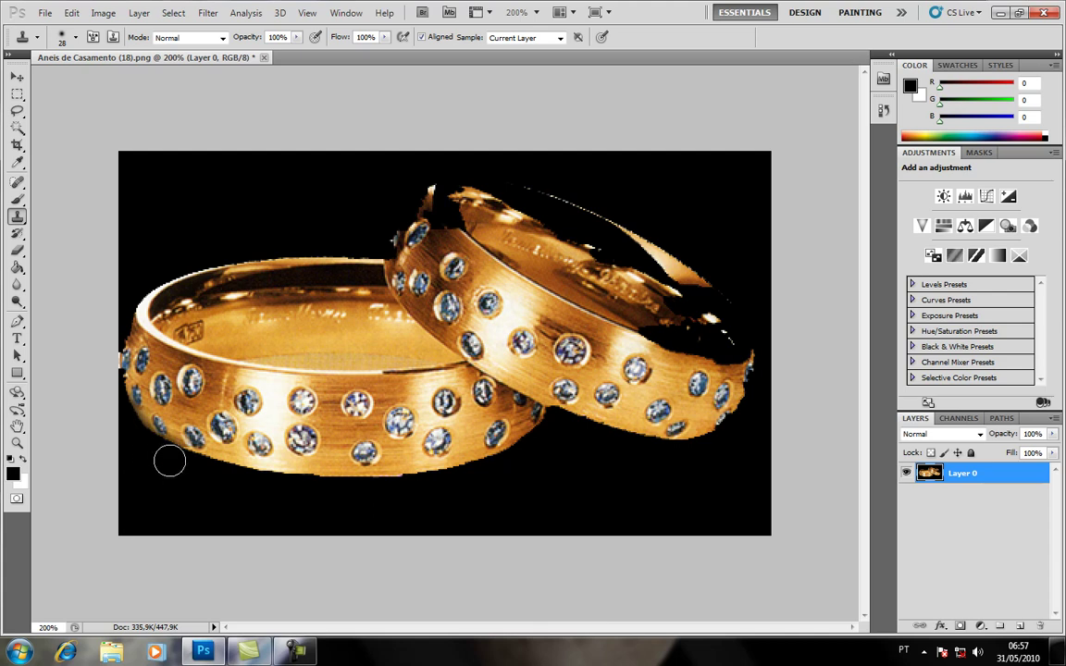
pyautogui.moveTo(196, 472)
pyautogui.mouseDown()
pyautogui.moveTo(210, 472)
pyautogui.moveTo(196, 466)
pyautogui.mouseUp()
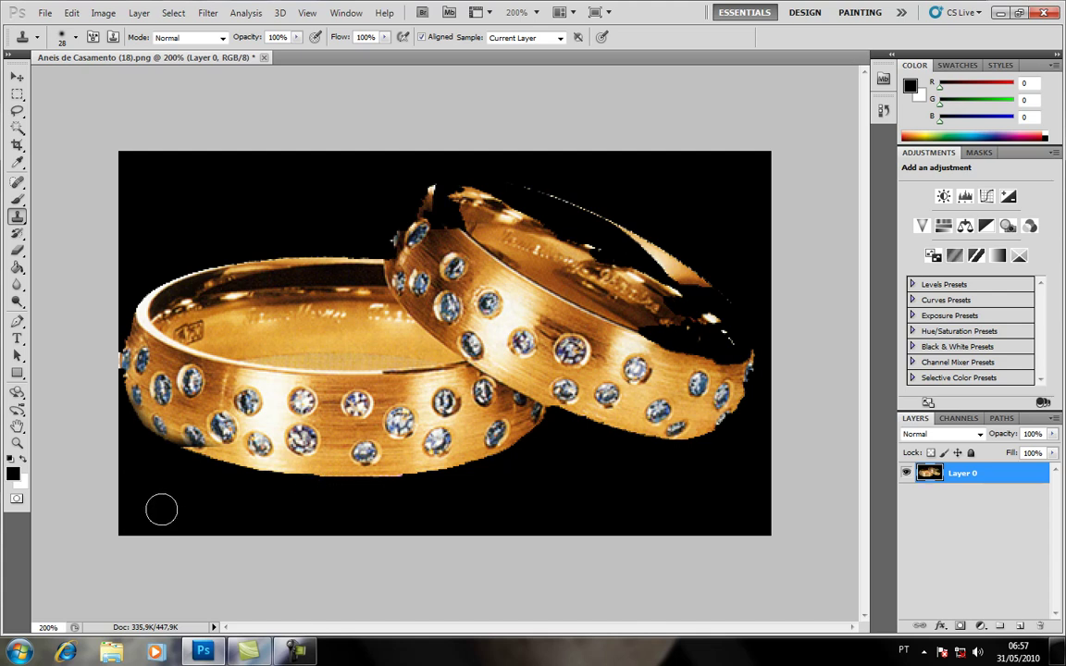
pyautogui.moveTo(233, 476); pyautogui.dragTo(181, 463)
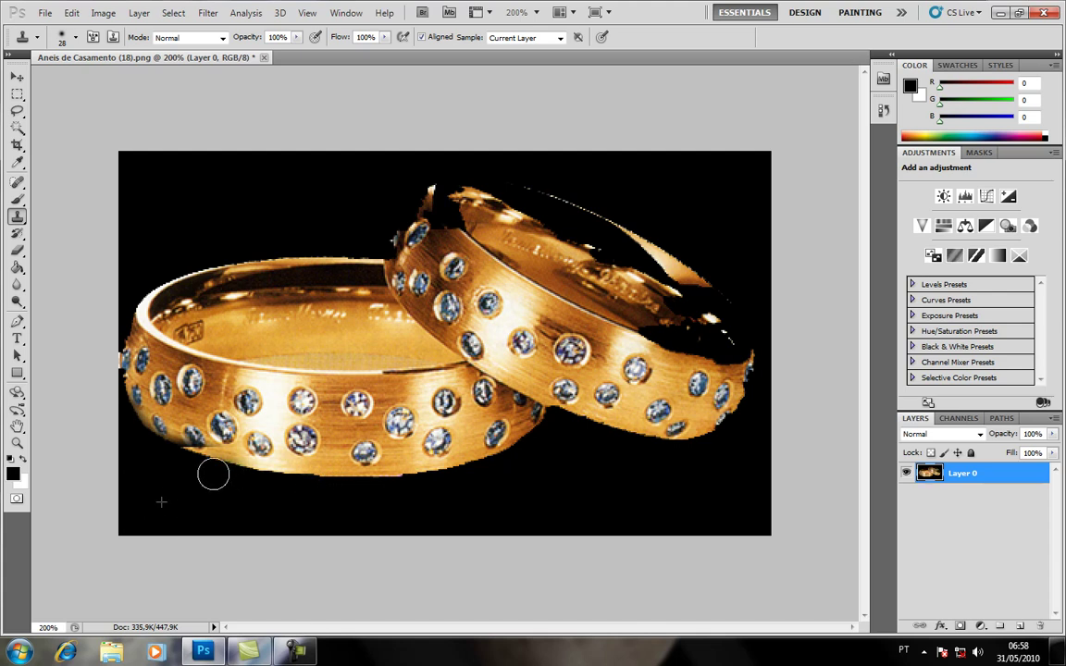
pyautogui.keyDown('alt'); pyautogui.click(704, 483); pyautogui.keyUp('alt')
pyautogui.moveTo(550, 435)
pyautogui.mouseDown()
pyautogui.moveTo(485, 475)
pyautogui.moveTo(431, 485)
pyautogui.moveTo(229, 486)
pyautogui.moveTo(411, 491)
pyautogui.moveTo(350, 492)
pyautogui.moveTo(431, 487)
pyautogui.moveTo(545, 446)
pyautogui.moveTo(555, 457)
pyautogui.mouseUp()
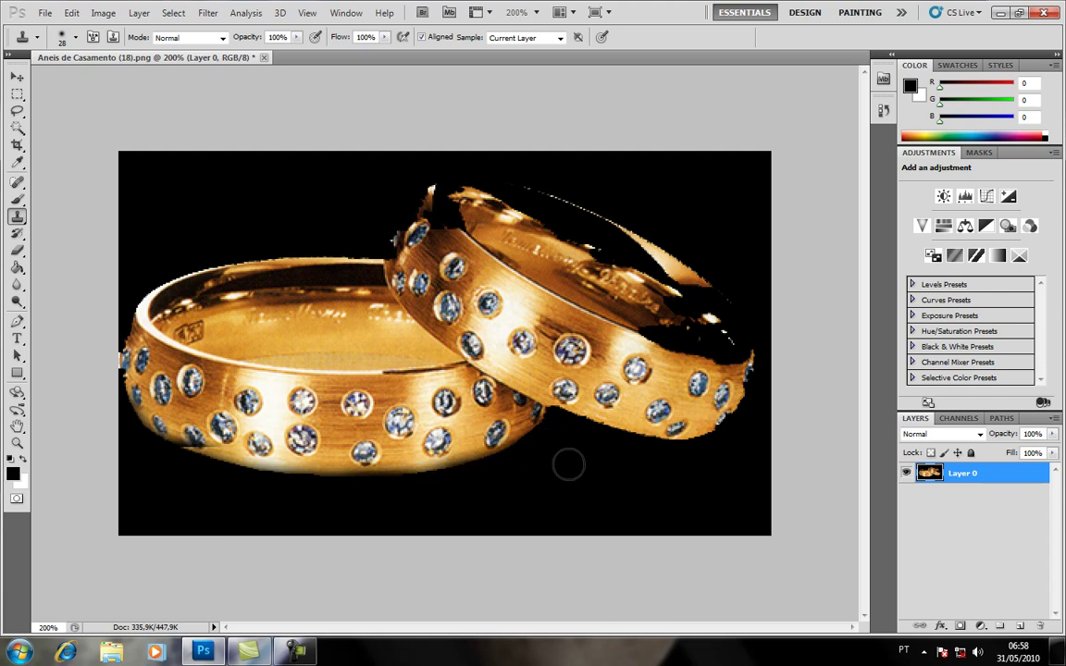
pyautogui.moveTo(612, 490)
pyautogui.mouseDown()
pyautogui.moveTo(602, 472)
pyautogui.moveTo(555, 469)
pyautogui.mouseUp()
# Clone black along the lower overlap edge and the top ring's rough upper edges
pyautogui.keyDown('alt'); pyautogui.click(559, 485); pyautogui.keyUp('alt')
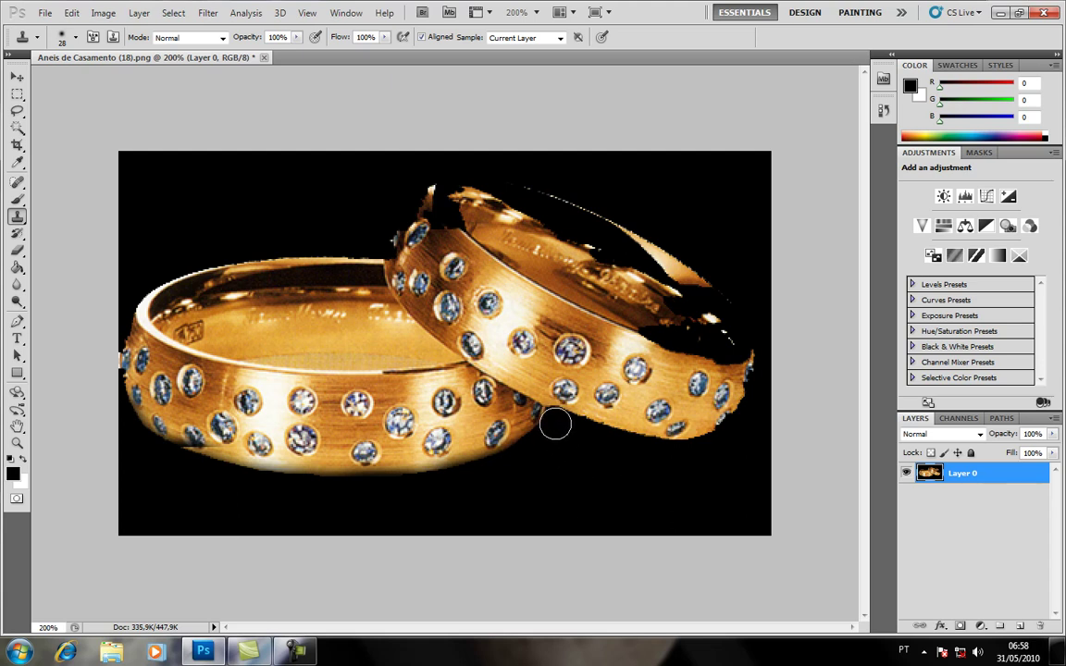
pyautogui.moveTo(553, 422)
pyautogui.mouseDown()
pyautogui.moveTo(686, 457)
pyautogui.moveTo(651, 449)
pyautogui.moveTo(745, 489)
pyautogui.mouseUp()
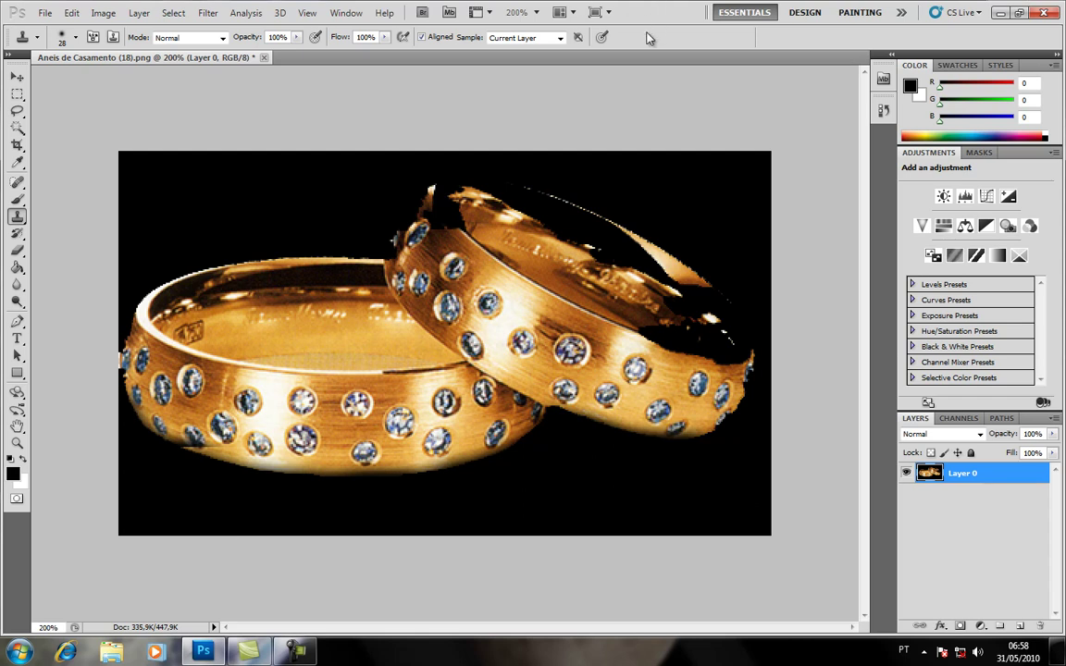
pyautogui.keyDown('alt'); pyautogui.click(701, 222); pyautogui.keyUp('alt')
pyautogui.moveTo(737, 278)
pyautogui.mouseDown()
pyautogui.moveTo(538, 179)
pyautogui.moveTo(621, 209)
pyautogui.moveTo(579, 197)
pyautogui.moveTo(604, 208)
pyautogui.moveTo(621, 187)
pyautogui.moveTo(608, 179)
pyautogui.moveTo(595, 209)
pyautogui.moveTo(574, 200)
pyautogui.moveTo(612, 212)
pyautogui.moveTo(571, 191)
pyautogui.mouseUp()
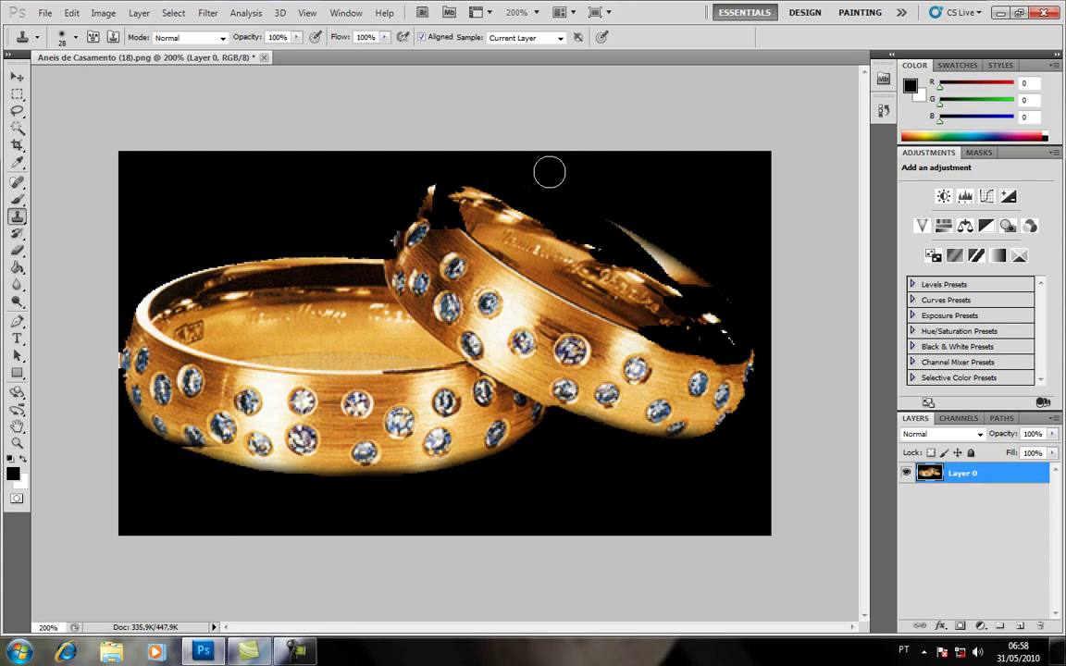
pyautogui.moveTo(281, 242)
pyautogui.mouseDown()
pyautogui.moveTo(362, 252)
pyautogui.moveTo(370, 242)
pyautogui.moveTo(269, 237)
pyautogui.moveTo(255, 246)
pyautogui.moveTo(297, 255)
pyautogui.moveTo(227, 268)
pyautogui.moveTo(158, 301)
pyautogui.moveTo(134, 277)
pyautogui.mouseUp()
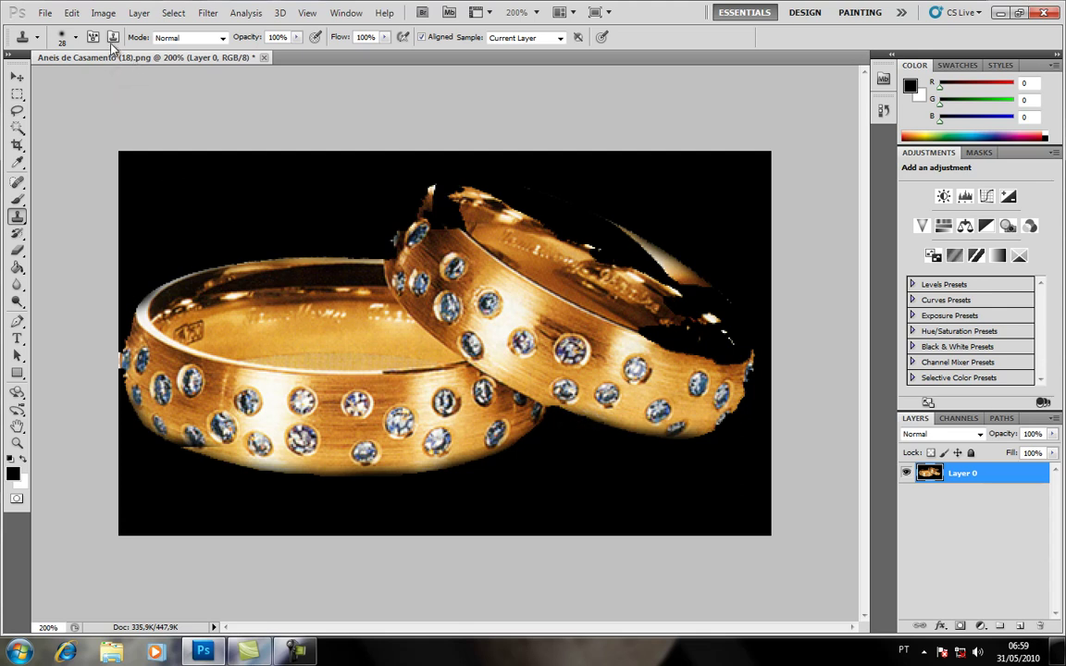
# Shrink the clone brush to 9 px and retouch the right ring's lower edge
pyautogui.click(67, 37)
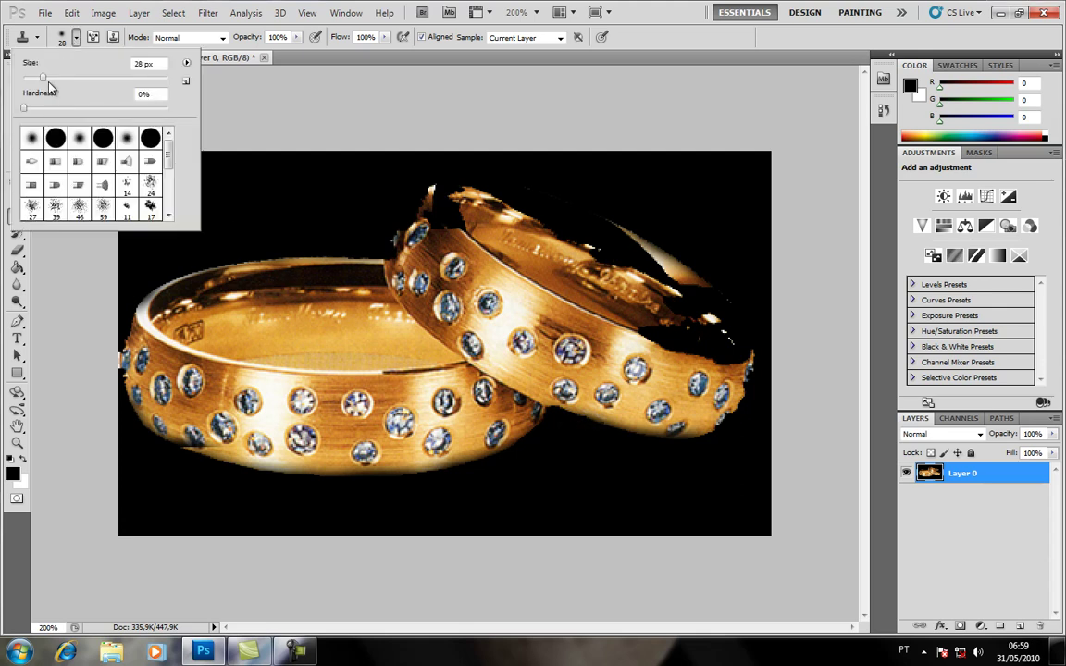
pyautogui.click(41, 79)
pyautogui.moveTo(33, 84); pyautogui.dragTo(29, 82)
pyautogui.press('Return')
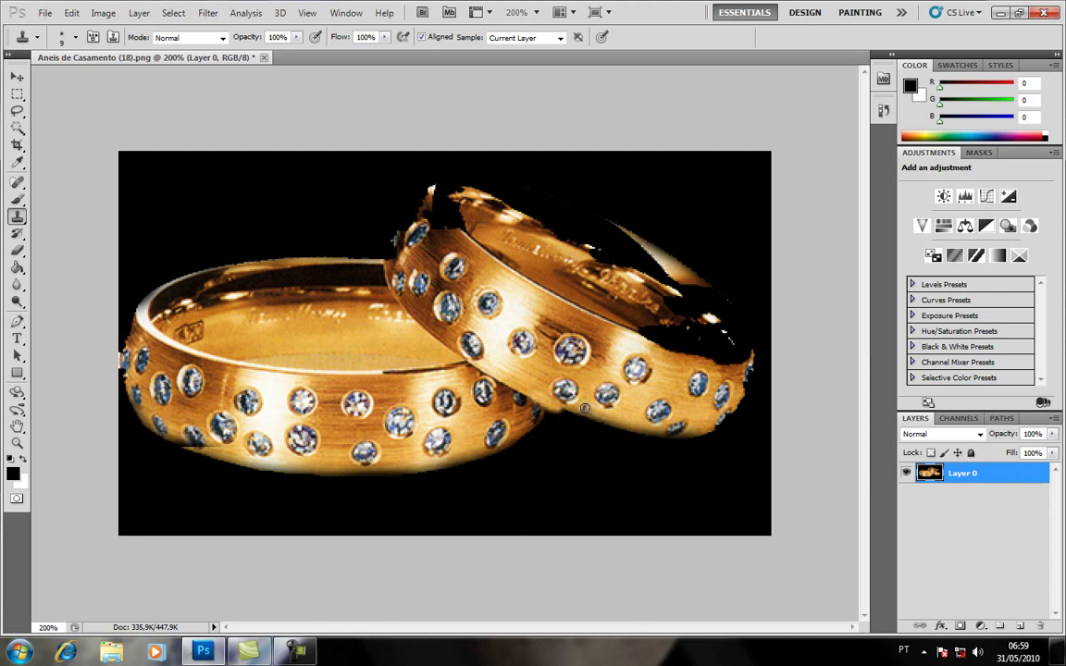
pyautogui.moveTo(574, 416)
pyautogui.mouseDown()
pyautogui.moveTo(559, 413)
pyautogui.moveTo(646, 435)
pyautogui.moveTo(628, 415)
pyautogui.moveTo(584, 456)
pyautogui.mouseUp()
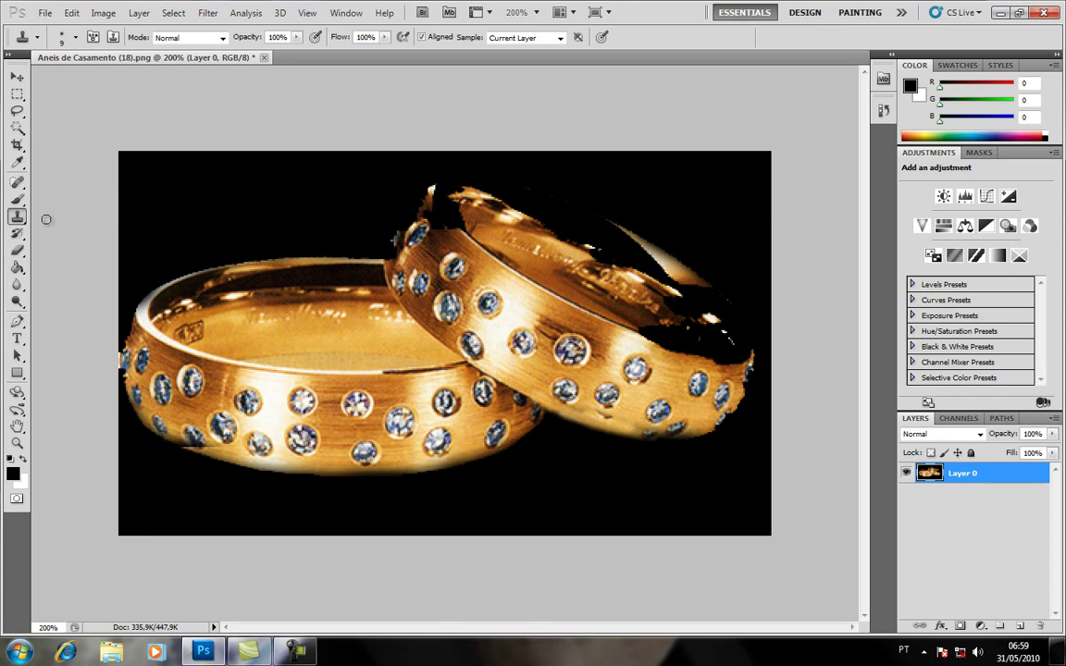
# With a 36 px clone brush, paint black background over the right ring's lower edge
pyautogui.click(77, 38)
pyautogui.click(49, 78)
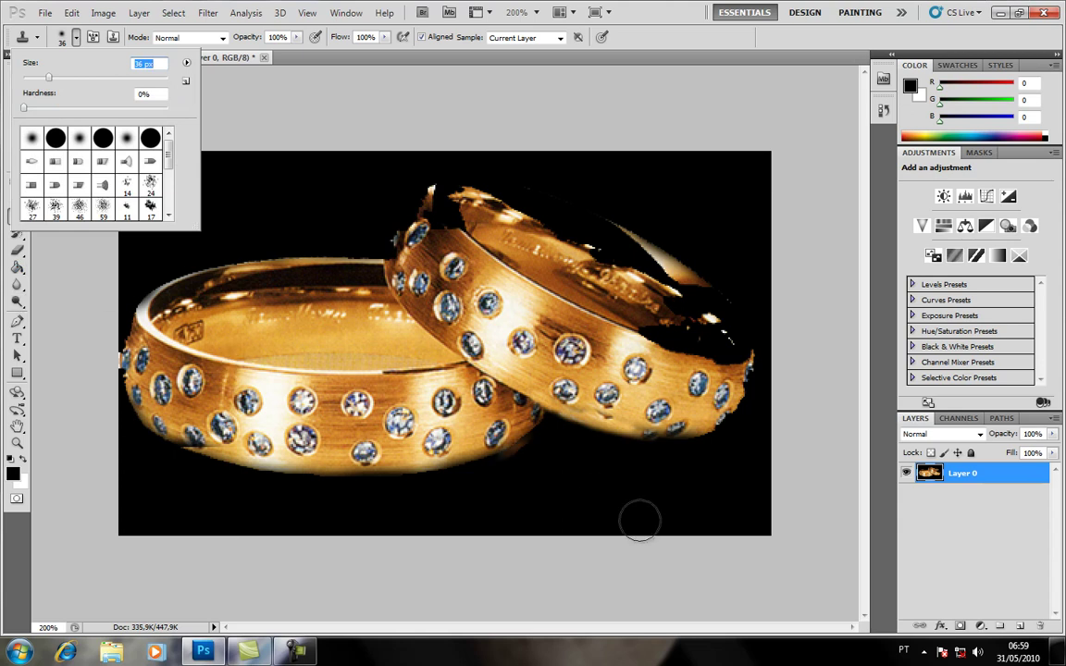
pyautogui.keyDown('alt'); pyautogui.click(583, 488); pyautogui.keyUp('alt')
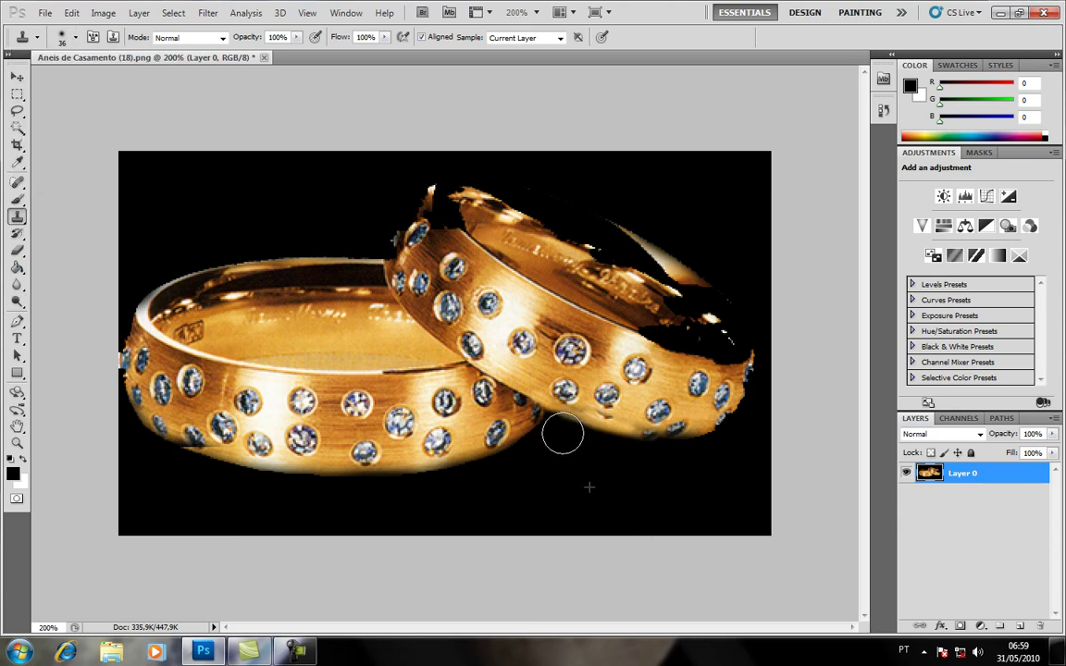
pyautogui.moveTo(563, 435); pyautogui.dragTo(642, 475)
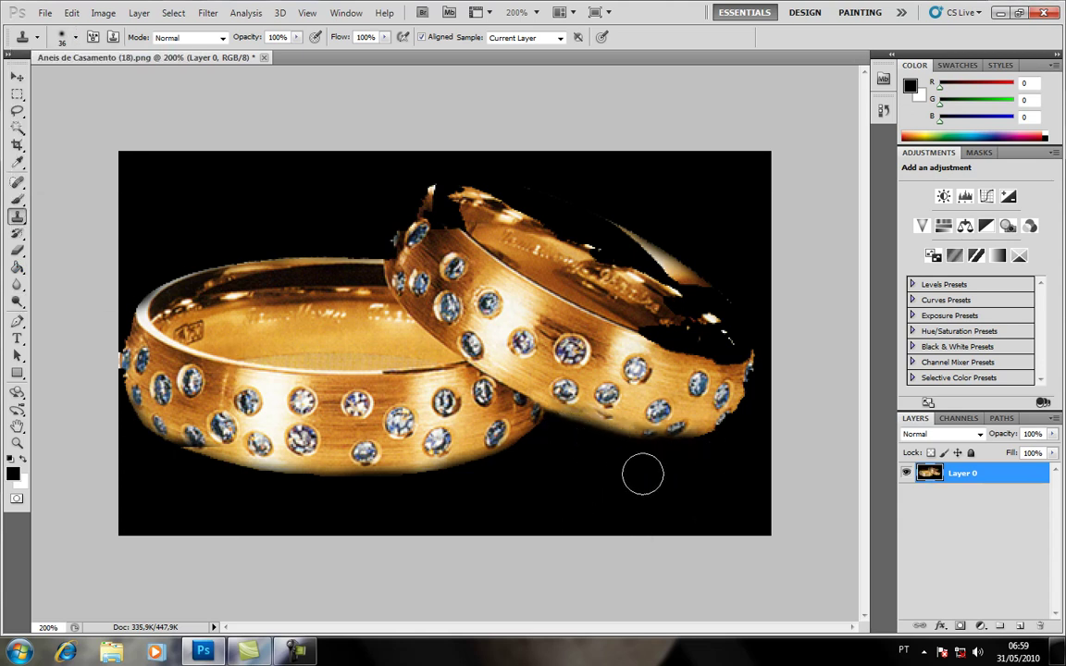
pyautogui.moveTo(552, 433)
pyautogui.mouseDown()
pyautogui.moveTo(622, 458)
pyautogui.moveTo(702, 459)
pyautogui.mouseUp()
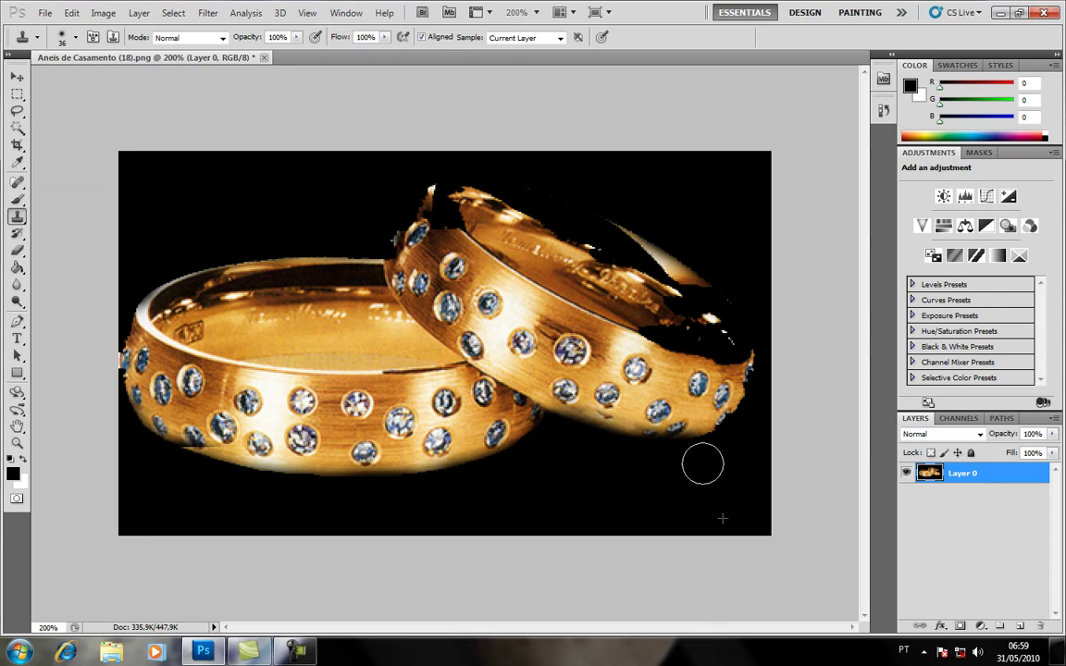
# With a 15 px clone brush, stamp copied diamonds onto the ring's lower edge
pyautogui.click(75, 37)
pyautogui.moveTo(48, 79); pyautogui.dragTo(33, 79)
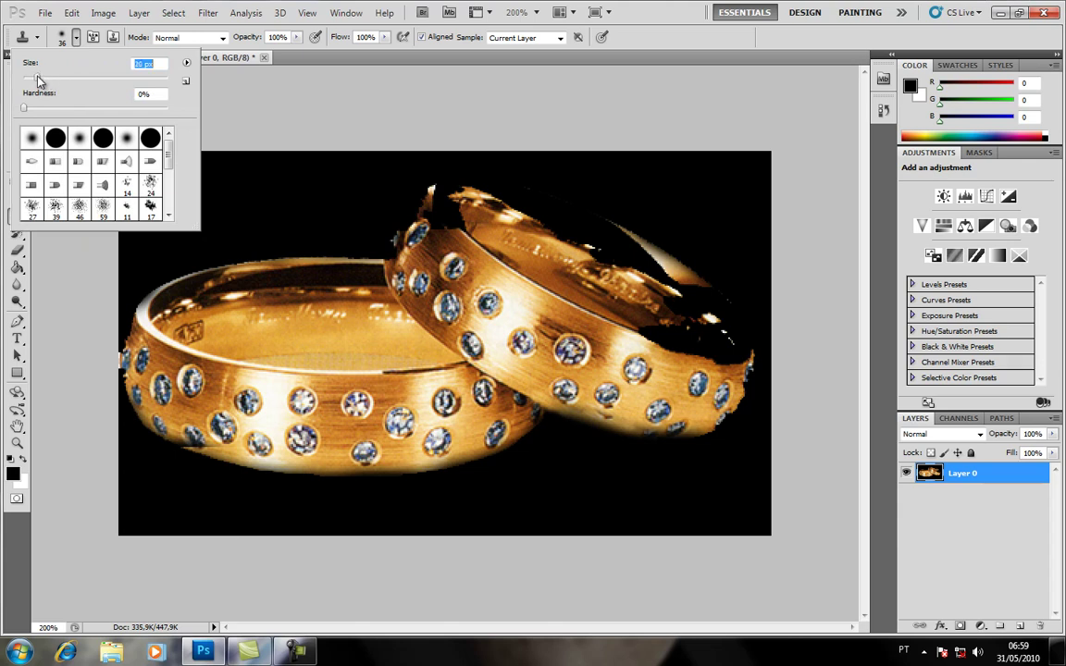
pyautogui.click(624, 412)
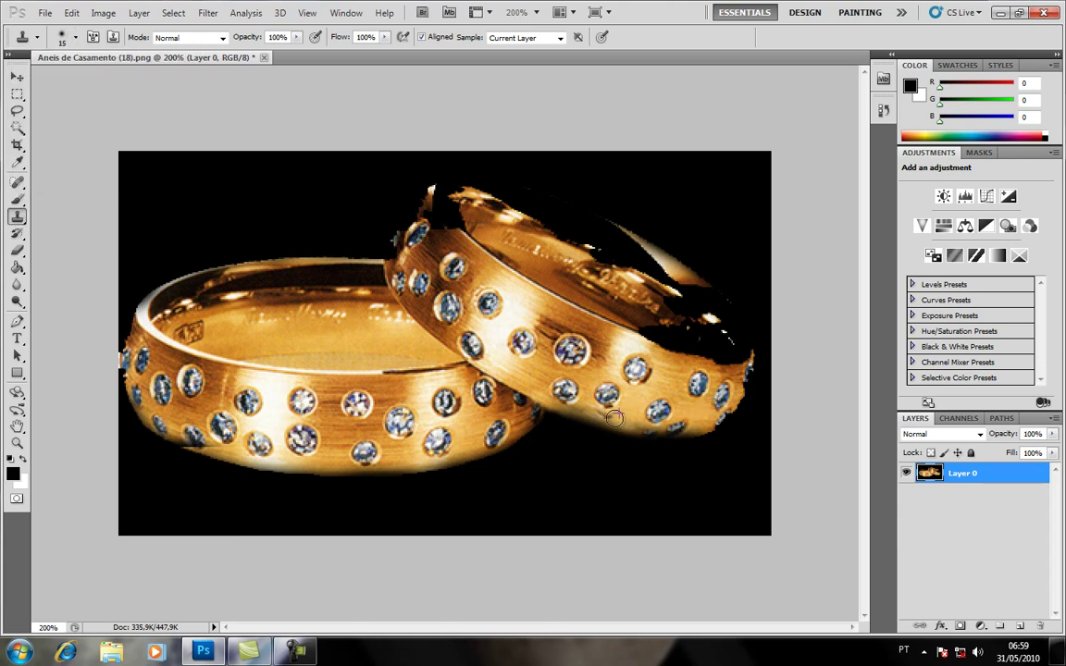
pyautogui.click(627, 412)
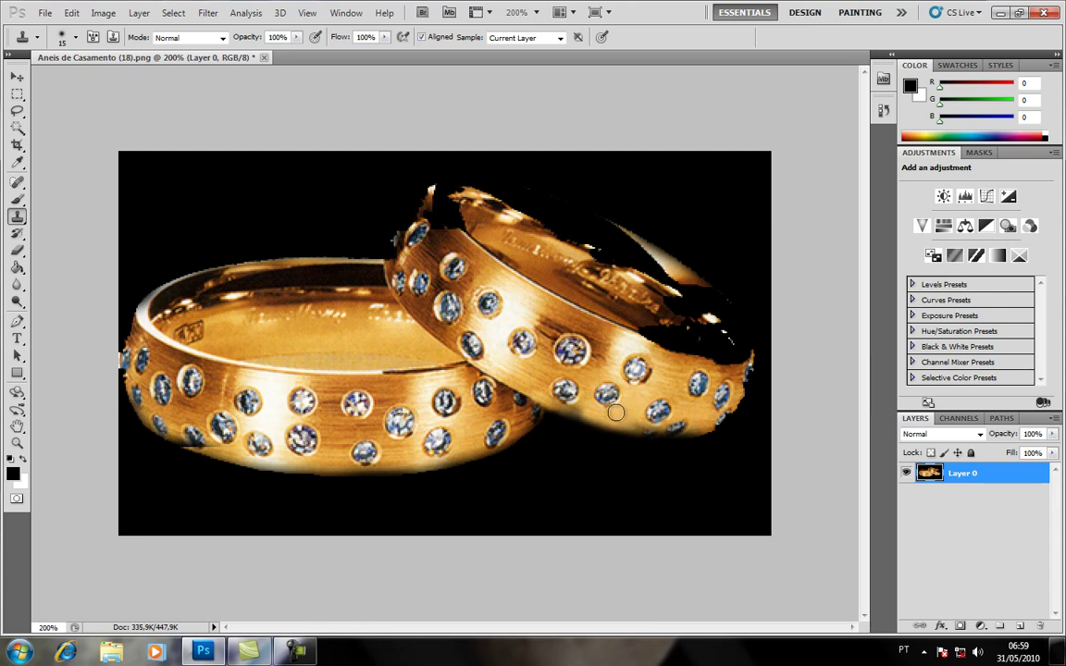
pyautogui.click(629, 416)
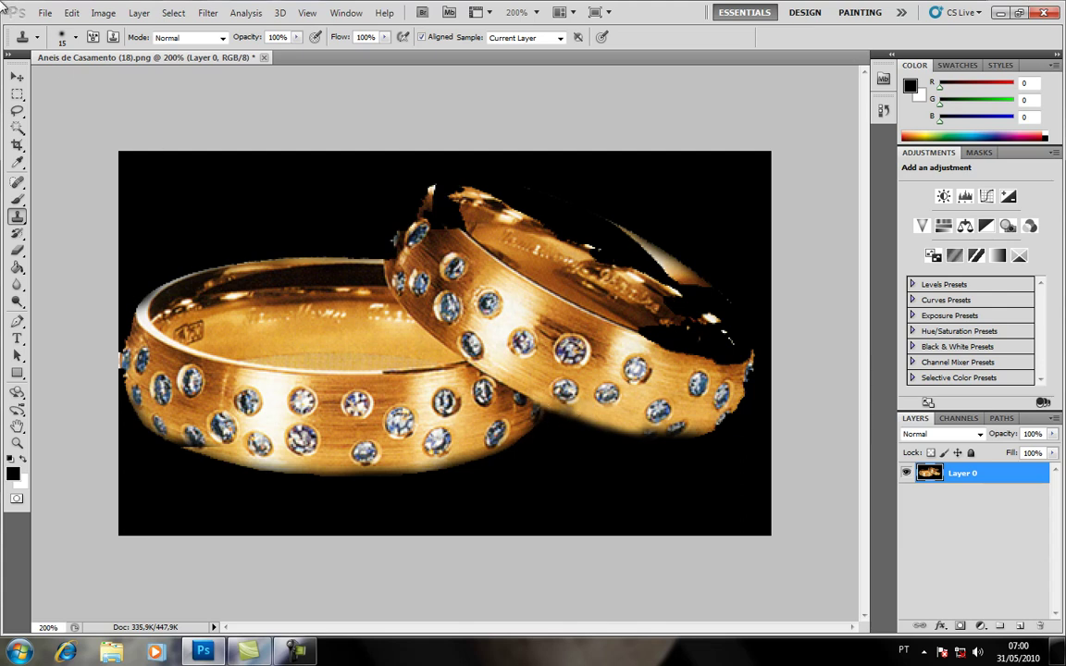
# Shrink the clone brush to 11 px
pyautogui.click(75, 38)
pyautogui.moveTo(34, 79); pyautogui.dragTo(31, 80)
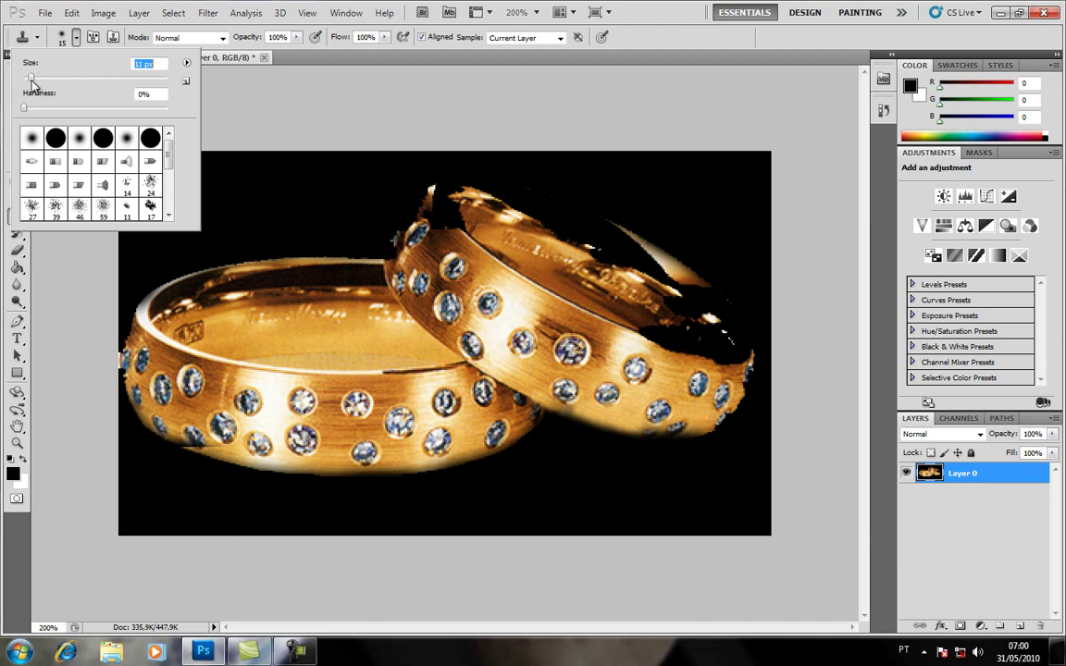
pyautogui.click(583, 411)
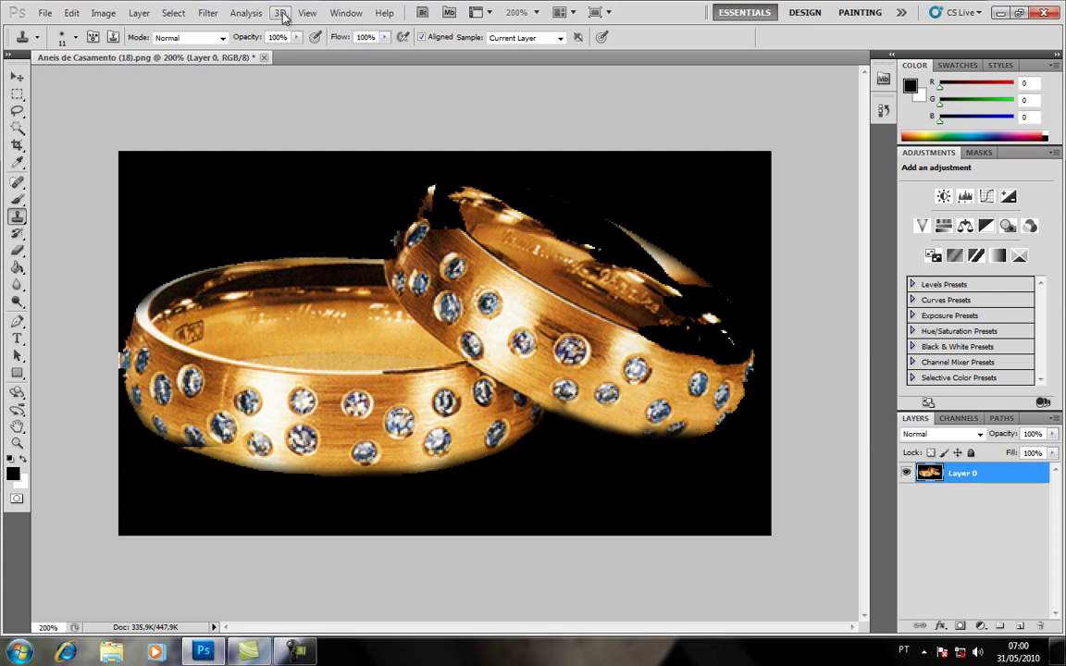
# Render a Movie Prime lens flare at 179% brightness centred where the rings meet
pyautogui.click(208, 14)
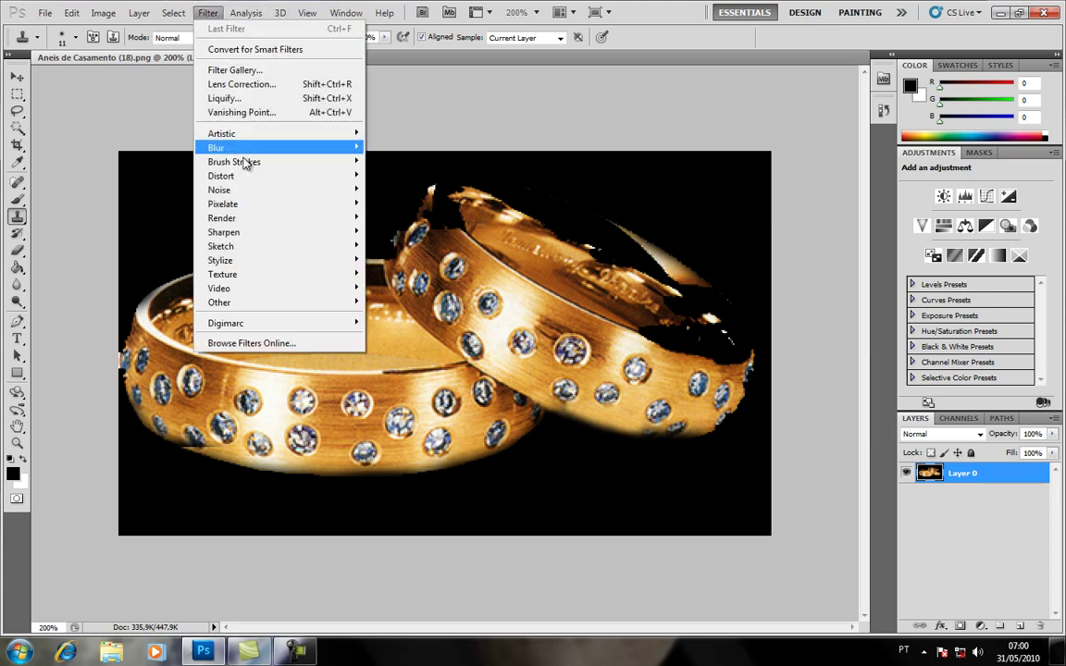
pyautogui.moveTo(222, 218)
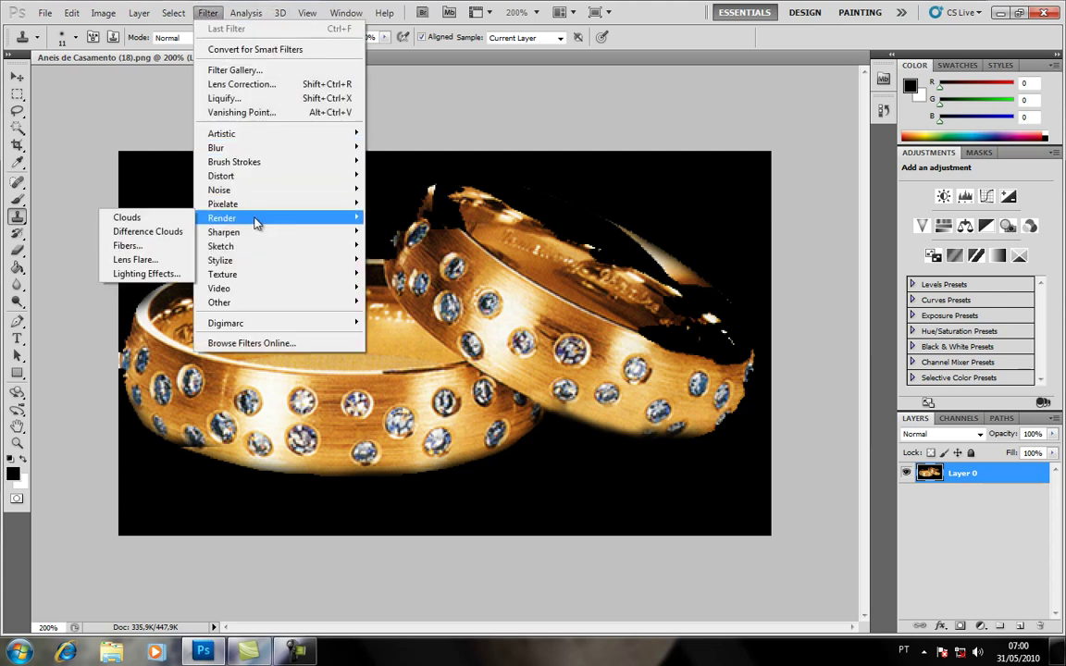
pyautogui.click(141, 260)
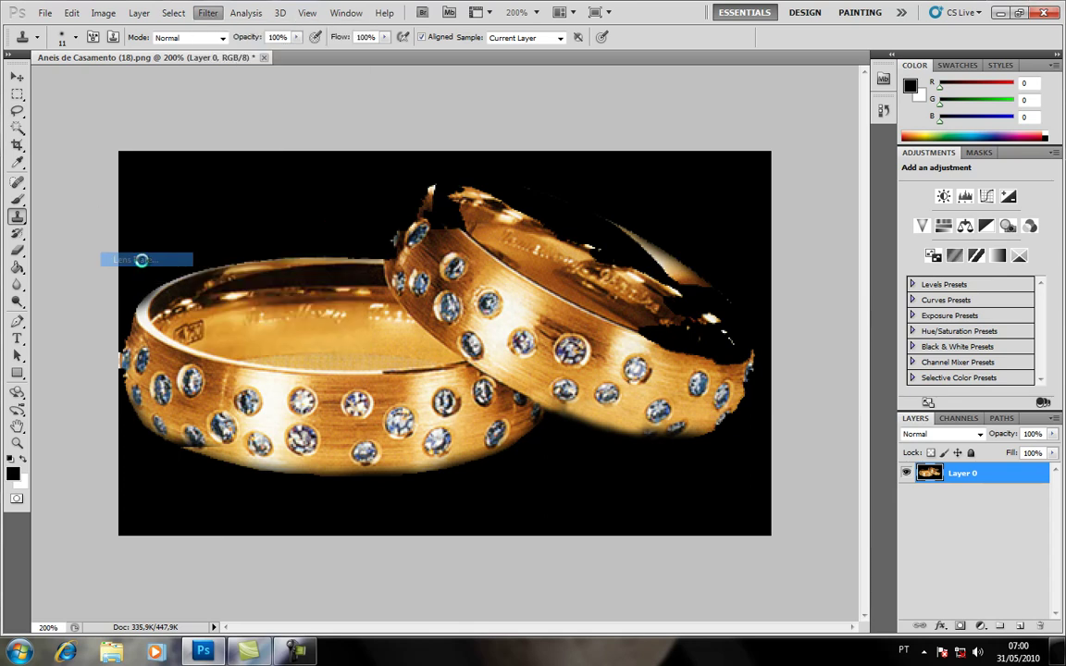
pyautogui.click(502, 226)
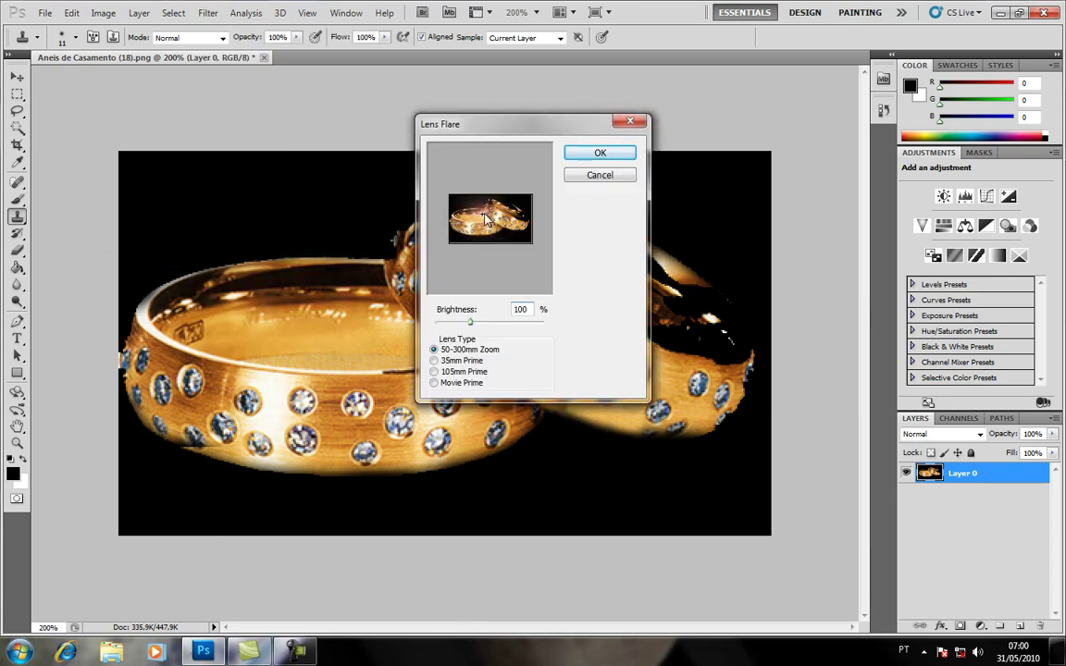
pyautogui.moveTo(470, 322); pyautogui.dragTo(483, 324)
pyautogui.click(460, 360)
pyautogui.click(456, 375)
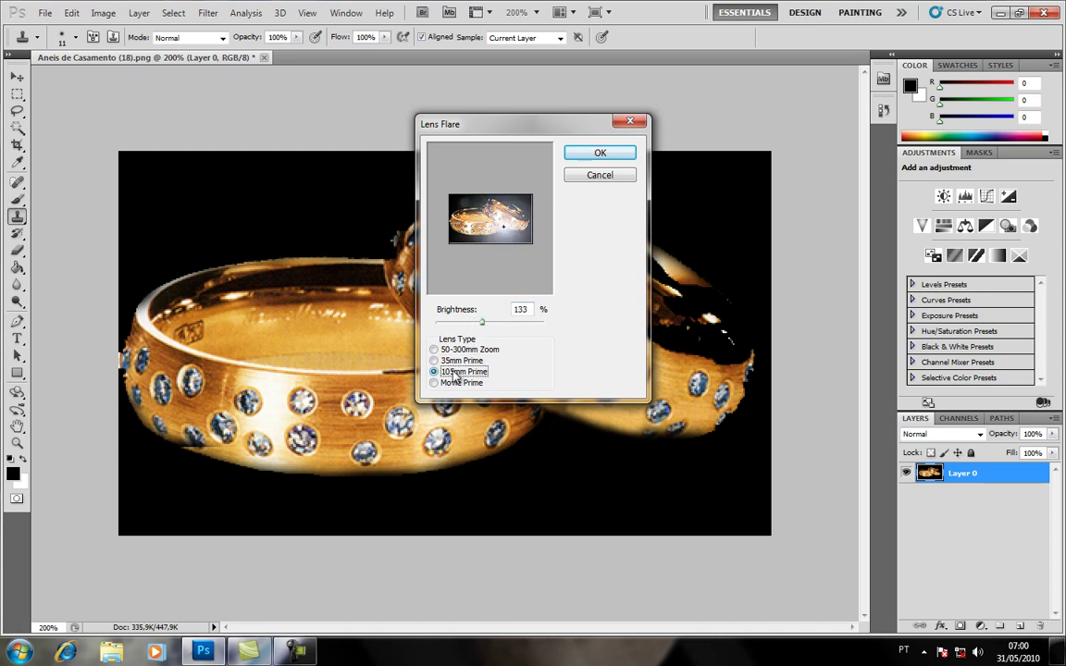
pyautogui.click(460, 382)
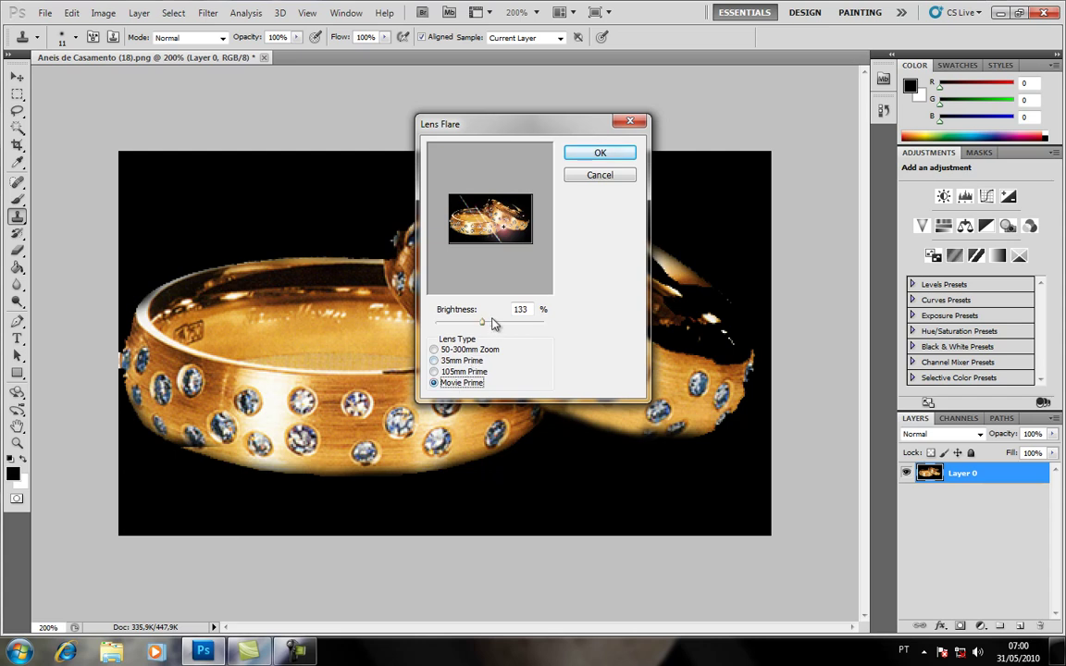
pyautogui.moveTo(493, 323); pyautogui.dragTo(505, 323)
pyautogui.click(592, 152)
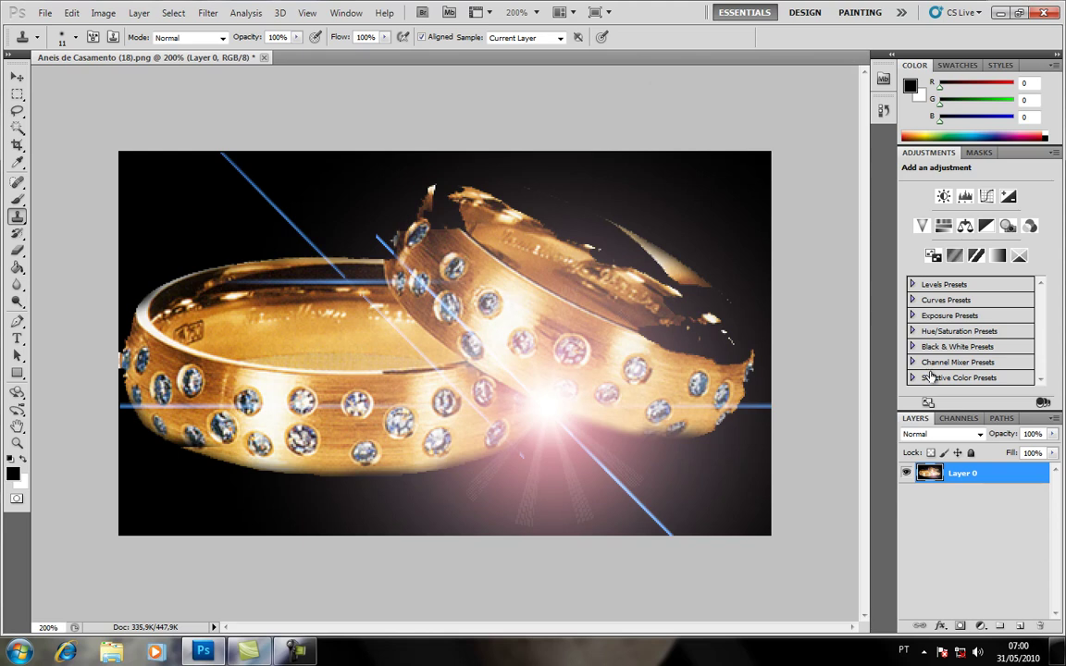
pyautogui.click(17, 75)
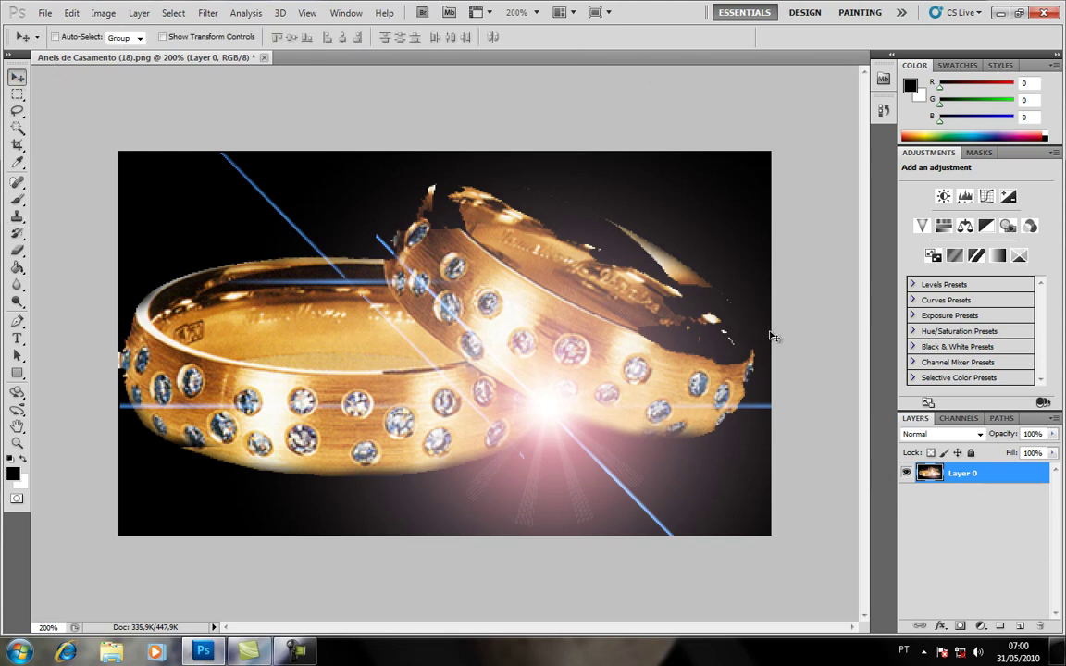
# Flatten Layer 0 into a single Background layer
pyautogui.rightClick(1013, 485)
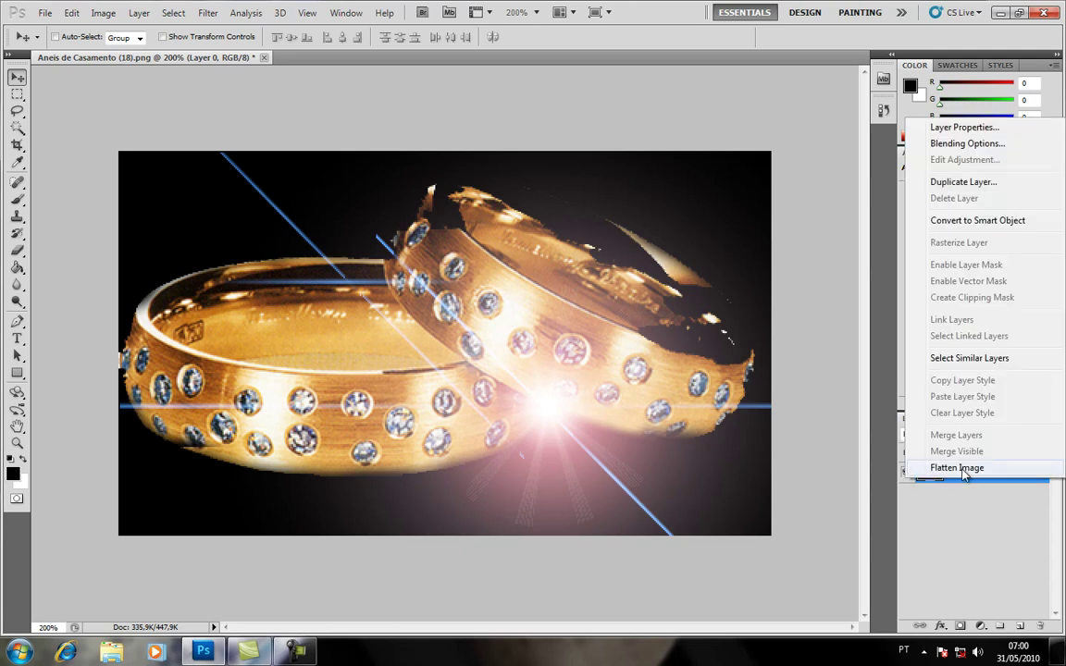
pyautogui.click(958, 468)
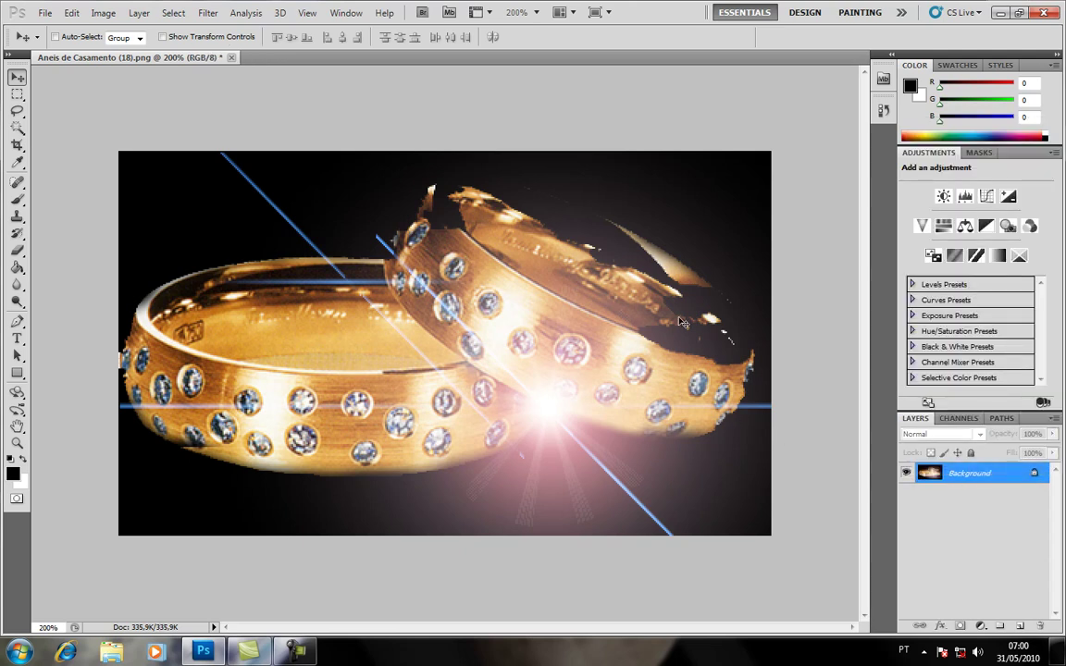
pyautogui.click(80, 15)
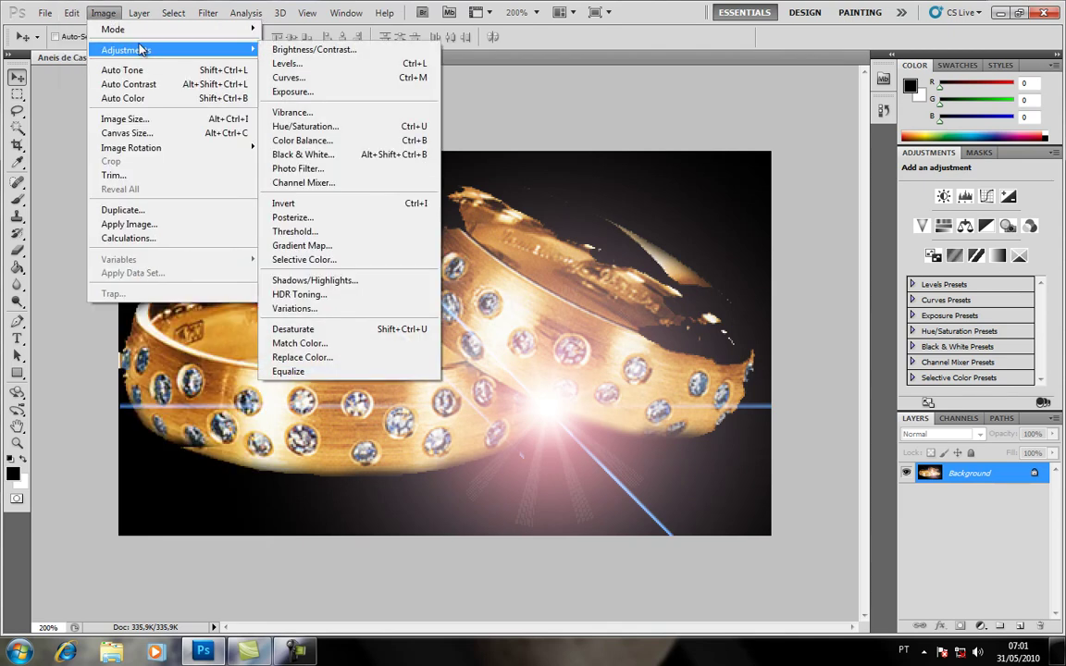
pyautogui.moveTo(126, 50)
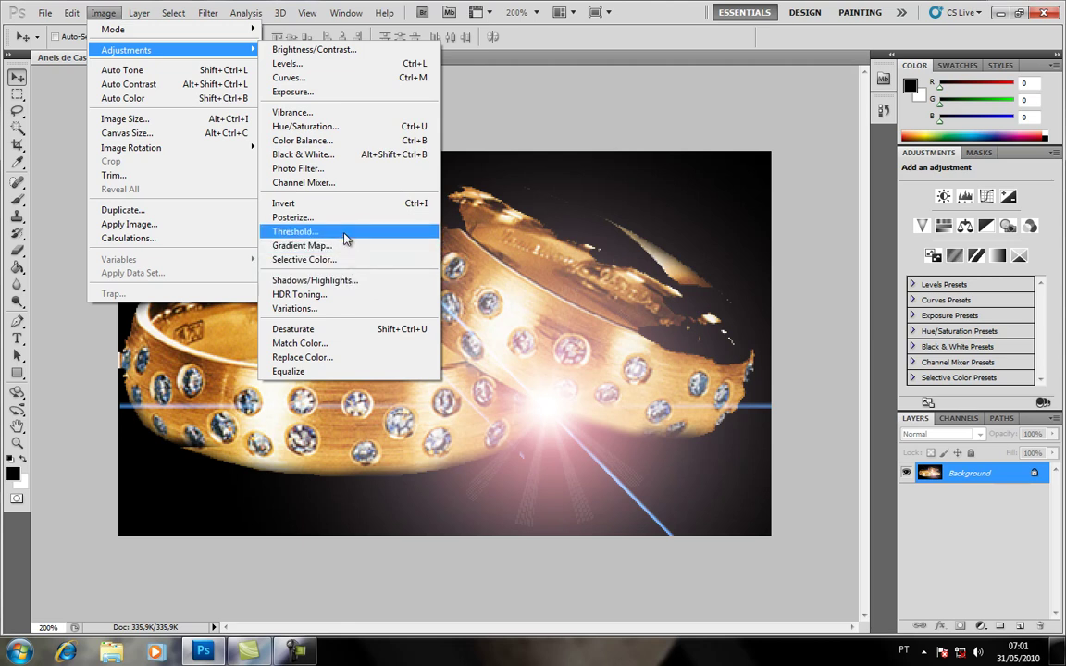
# Set Color Balance midtones to Cyan/Red +71, Magenta/Green -35, Yellow/Blue -7 and apply
pyautogui.click(339, 139)
pyautogui.moveTo(505, 149); pyautogui.dragTo(804, 88)
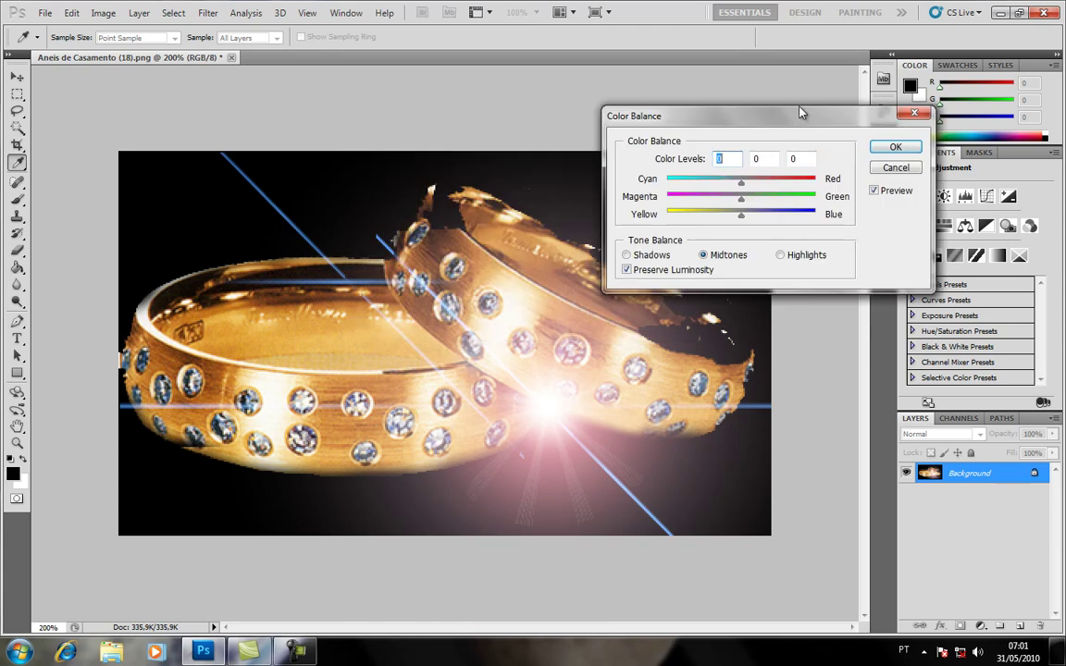
pyautogui.moveTo(768, 129)
pyautogui.mouseDown()
pyautogui.moveTo(745, 130)
pyautogui.moveTo(828, 129)
pyautogui.mouseUp()
pyautogui.moveTo(767, 145)
pyautogui.mouseDown()
pyautogui.moveTo(809, 148)
pyautogui.moveTo(757, 160)
pyautogui.moveTo(843, 160)
pyautogui.mouseUp()
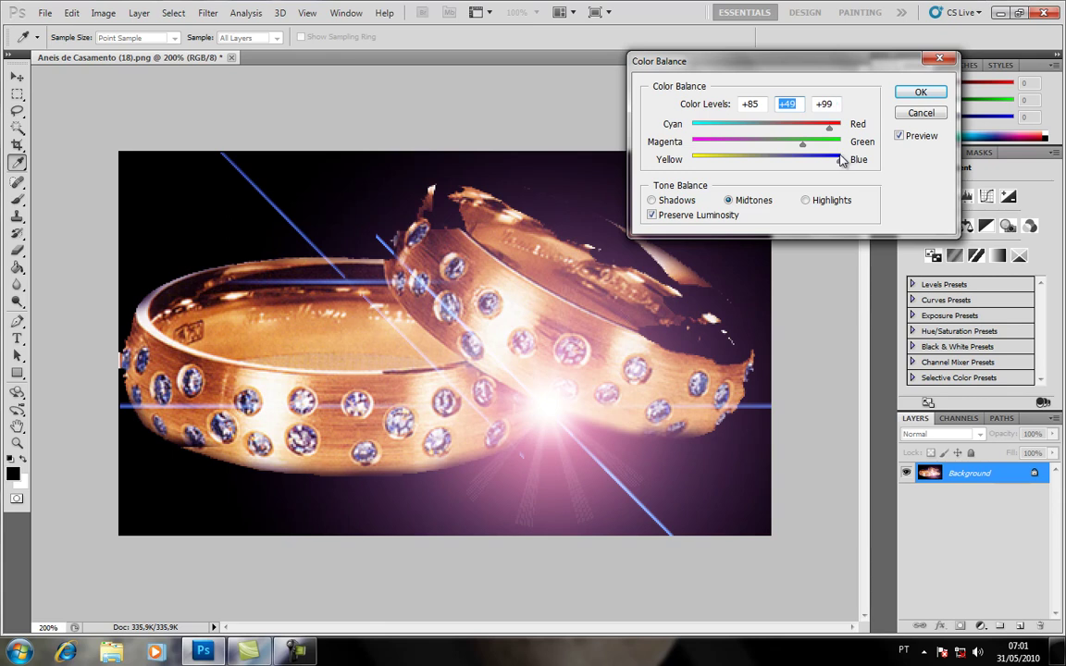
pyautogui.moveTo(842, 160); pyautogui.dragTo(700, 159)
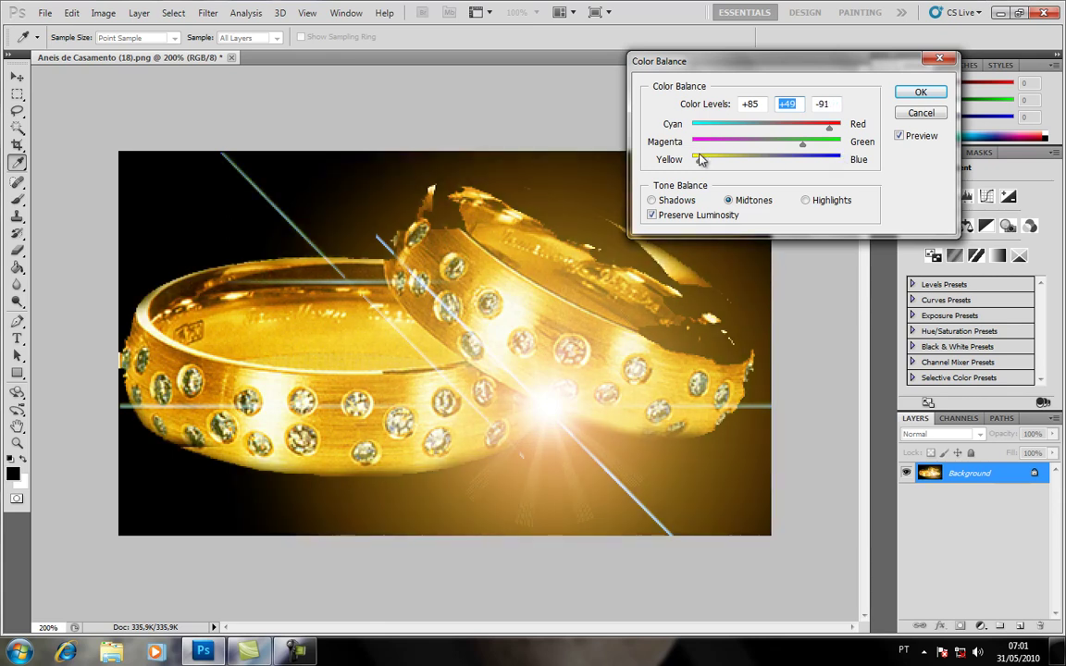
pyautogui.moveTo(700, 160)
pyautogui.mouseDown()
pyautogui.moveTo(751, 160)
pyautogui.moveTo(704, 145)
pyautogui.moveTo(830, 143)
pyautogui.moveTo(725, 145)
pyautogui.moveTo(672, 160)
pyautogui.moveTo(802, 143)
pyautogui.moveTo(734, 139)
pyautogui.moveTo(817, 143)
pyautogui.moveTo(742, 150)
pyautogui.mouseUp()
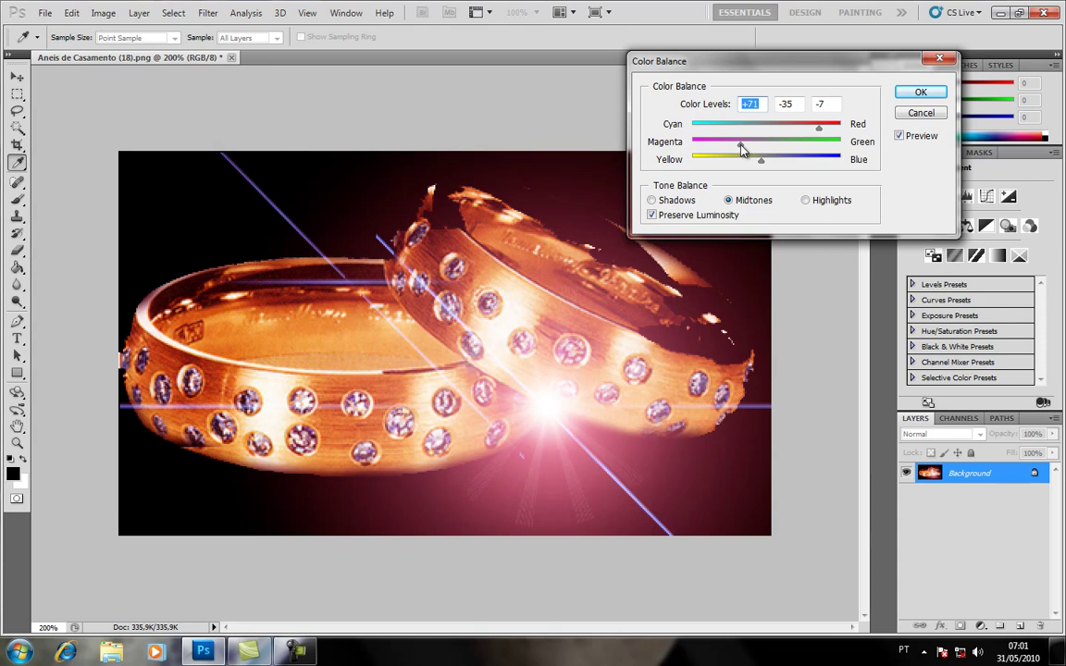
pyautogui.click(921, 92)
pyautogui.press('v')
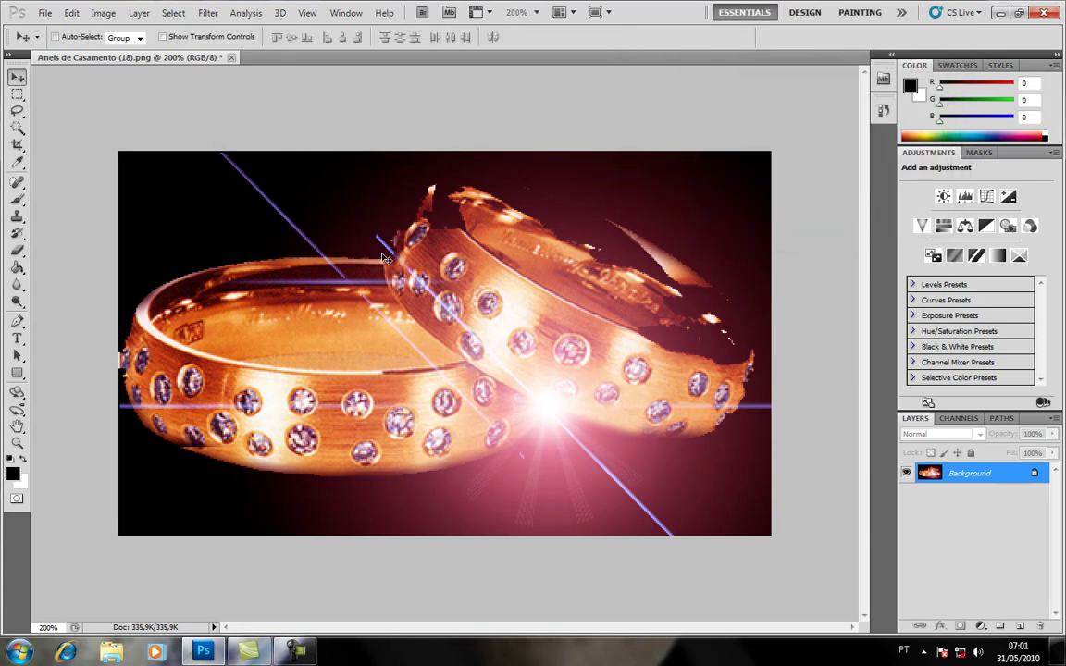